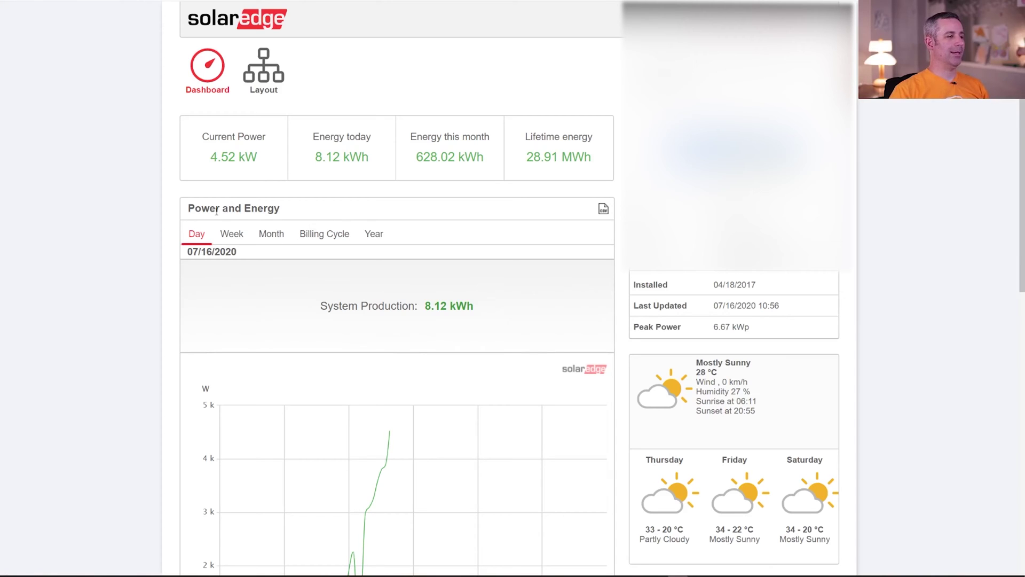
Scroll to the Power and Energy chart and step through its Week and Month views
scroll(208, 224, "down", 3)
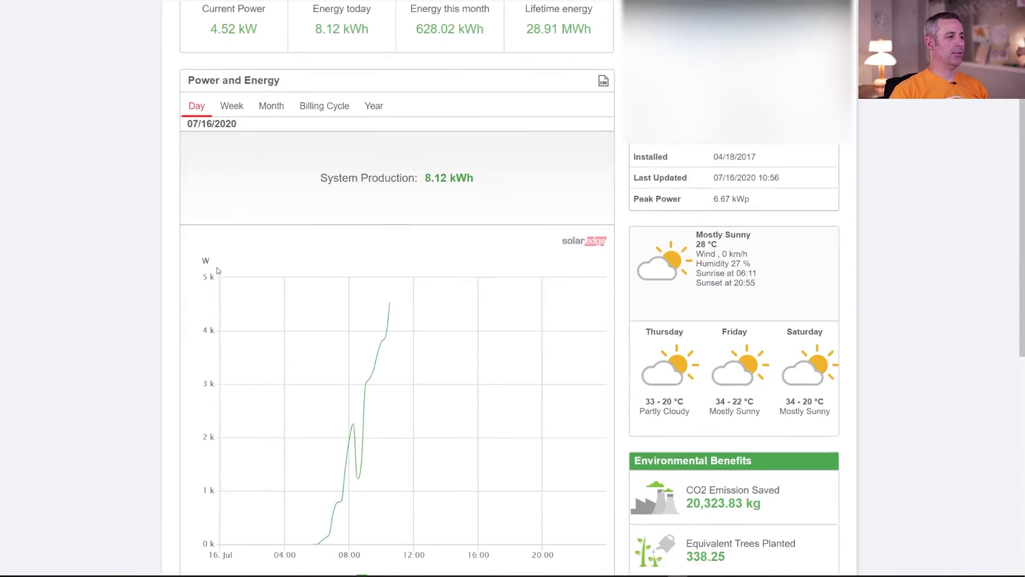
scroll(205, 210, "down", 1)
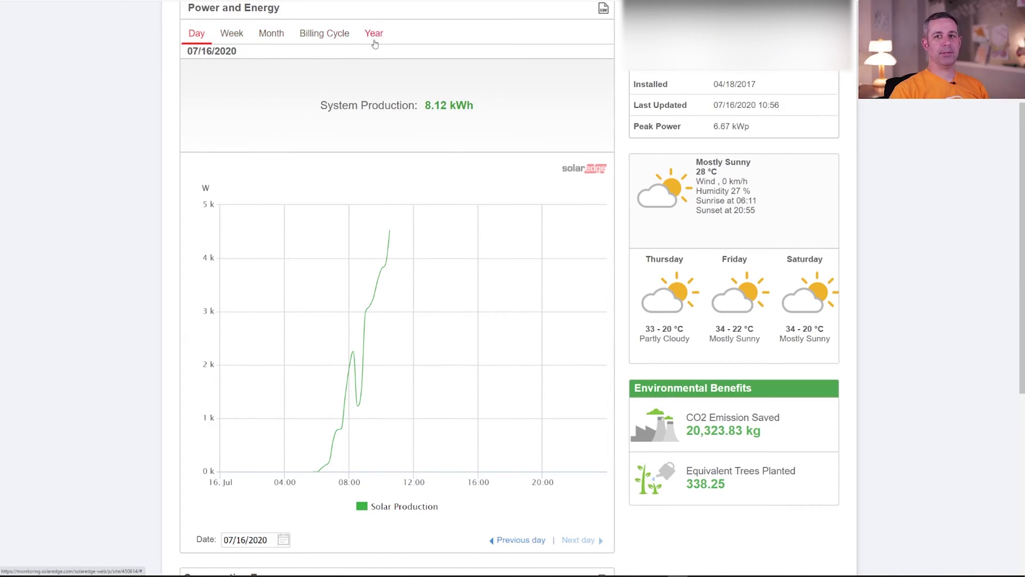
mouse_move(321, 408)
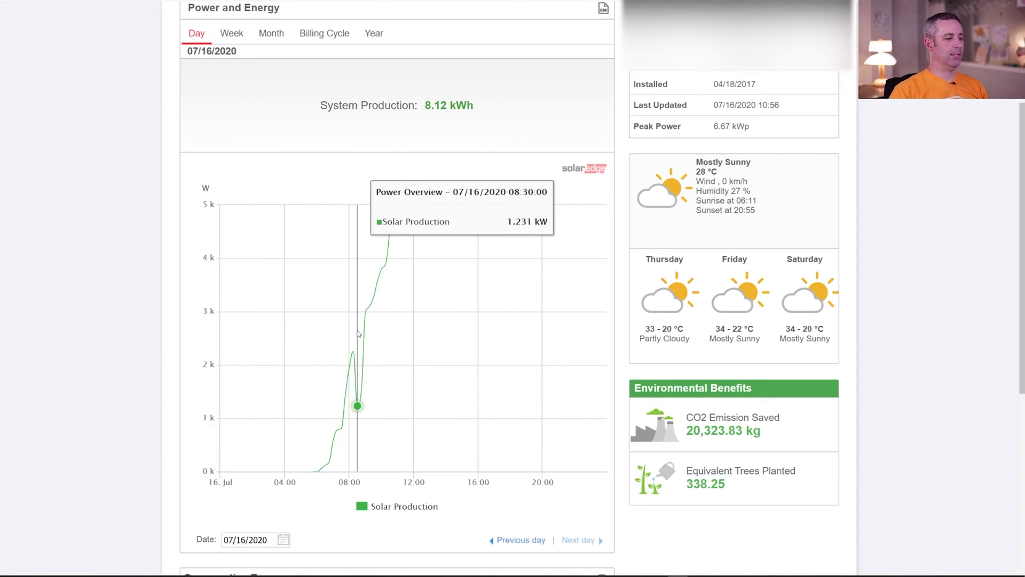
left_click(236, 38)
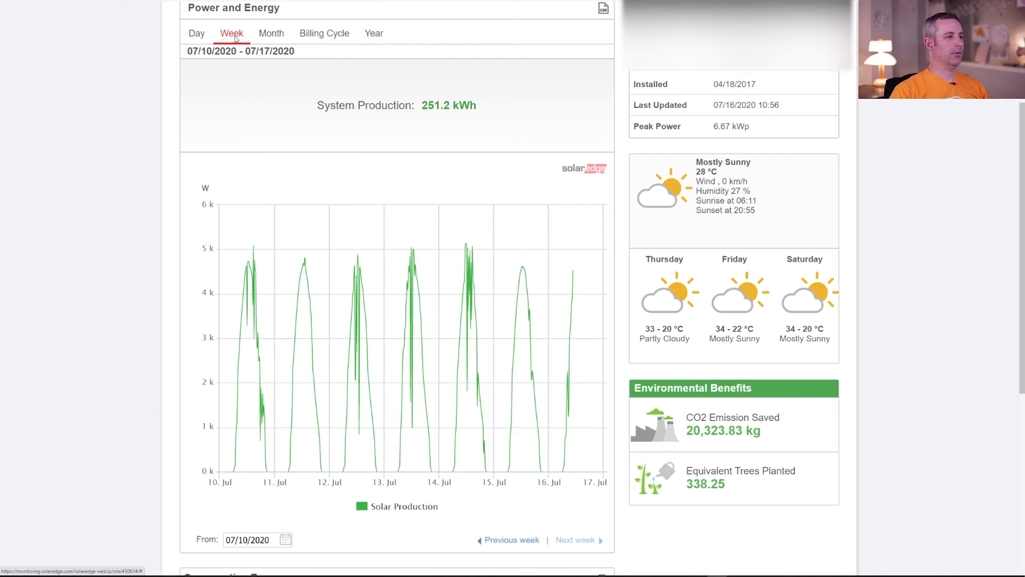
left_click(267, 38)
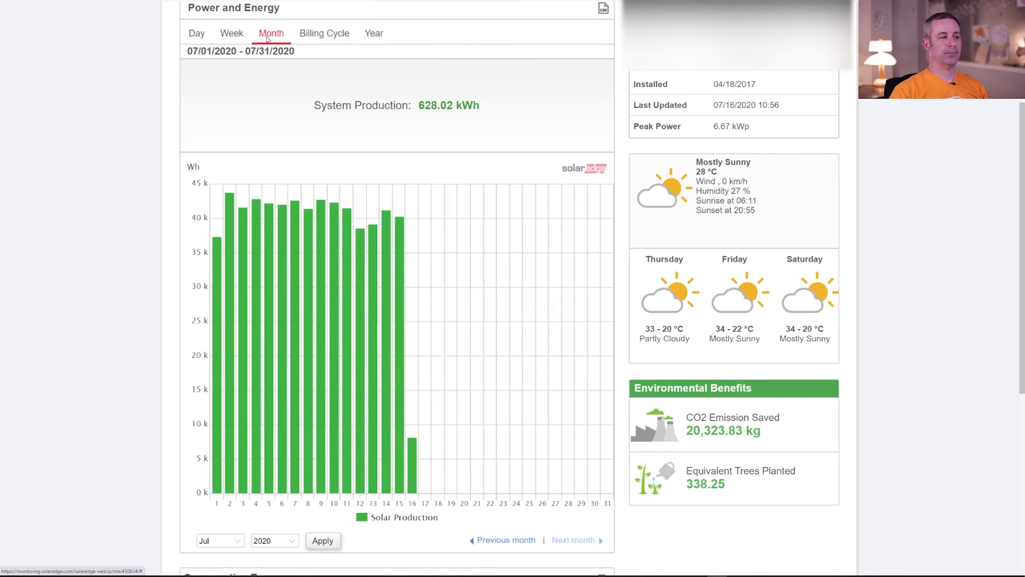
Check the Billing Cycle settings without saving, then show the 2020 Year view (5.43 MWh)
left_click(317, 38)
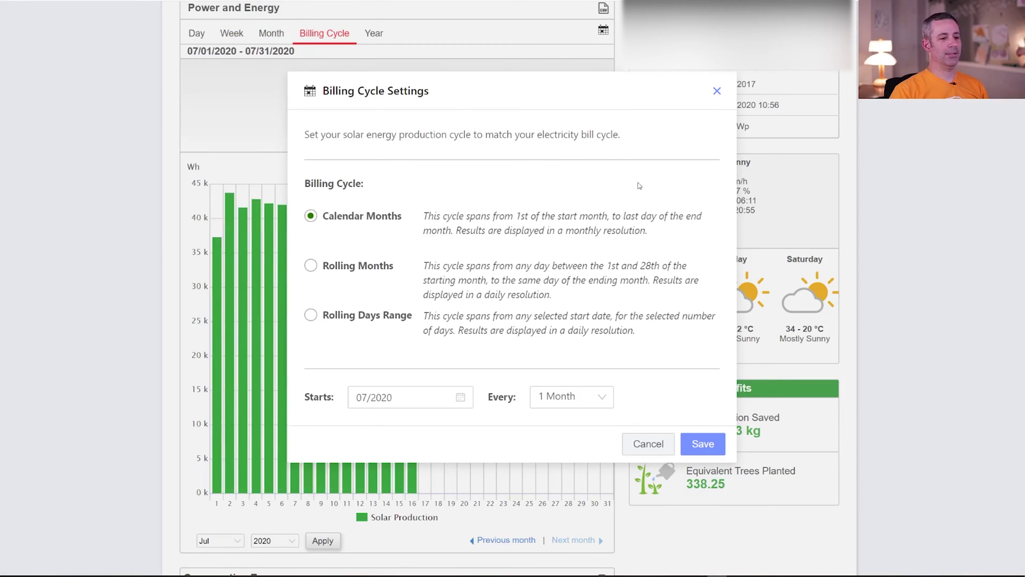
left_click(652, 446)
left_click(372, 37)
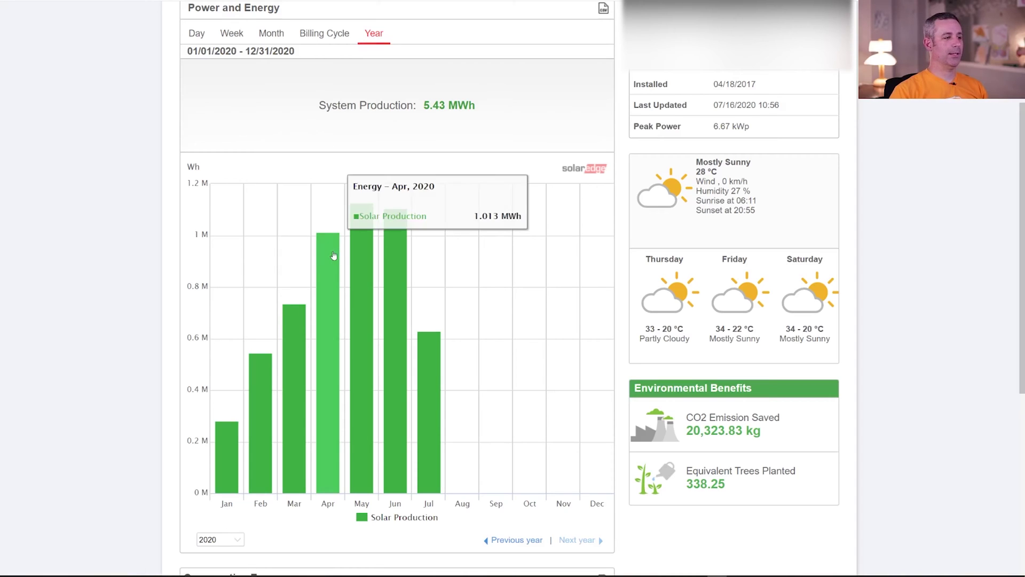
Chart 2018 in the year list, then switch the Power and Energy chart to Day view
left_click(237, 544)
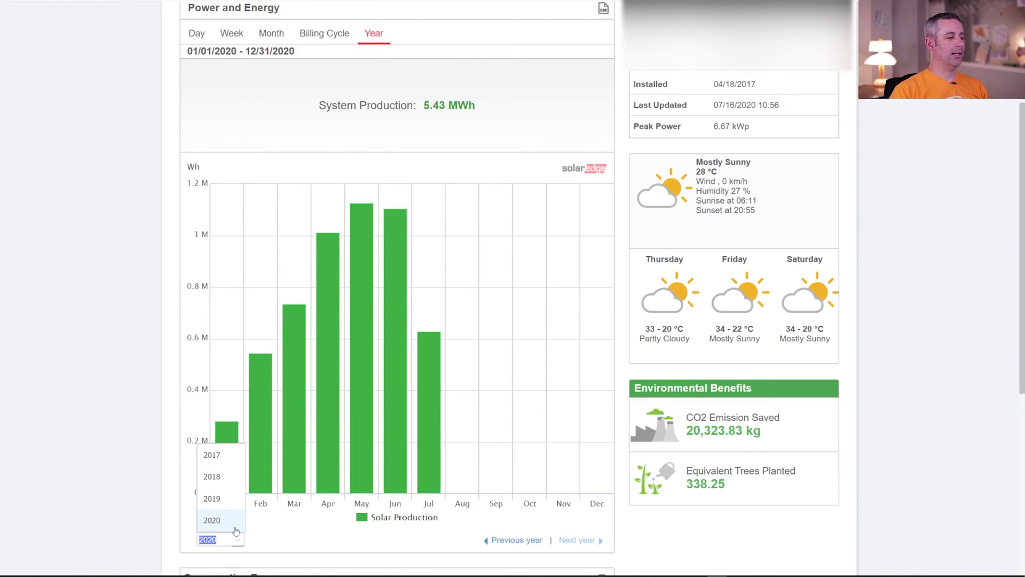
left_click(212, 477)
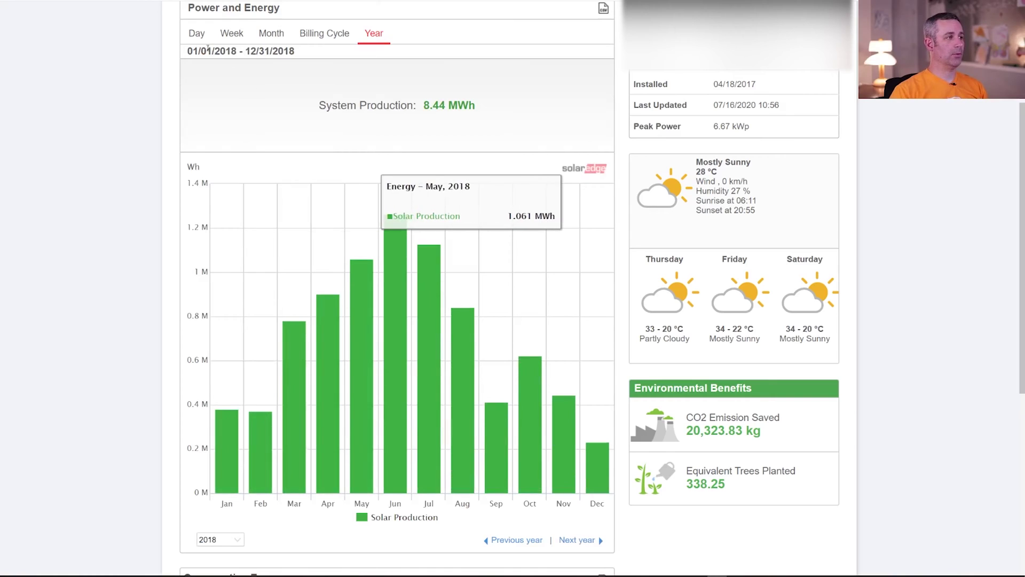
left_click(196, 34)
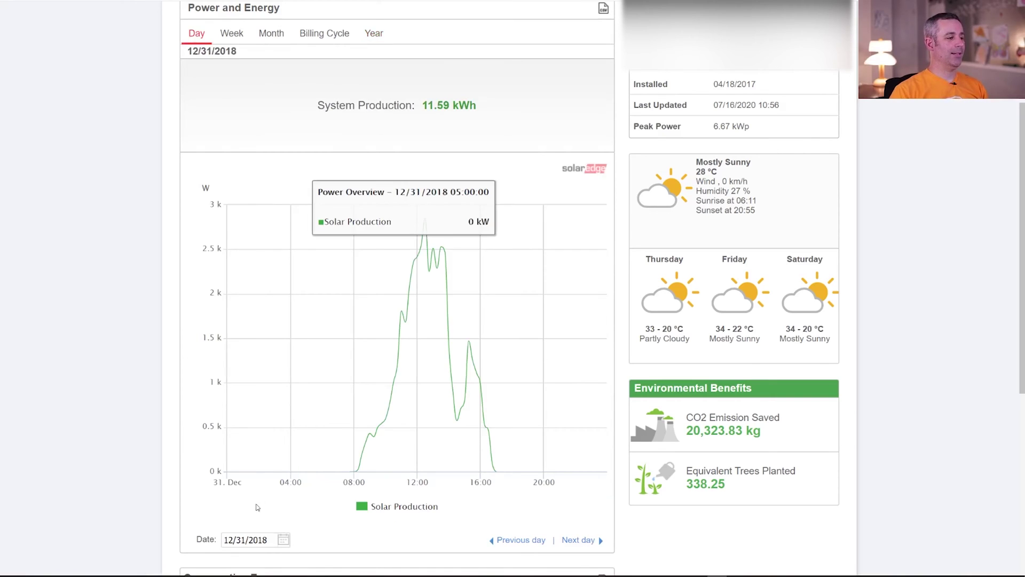
Pick 15 November 2017 in the date picker to chart that day's 11.51 kWh production
left_click(278, 539)
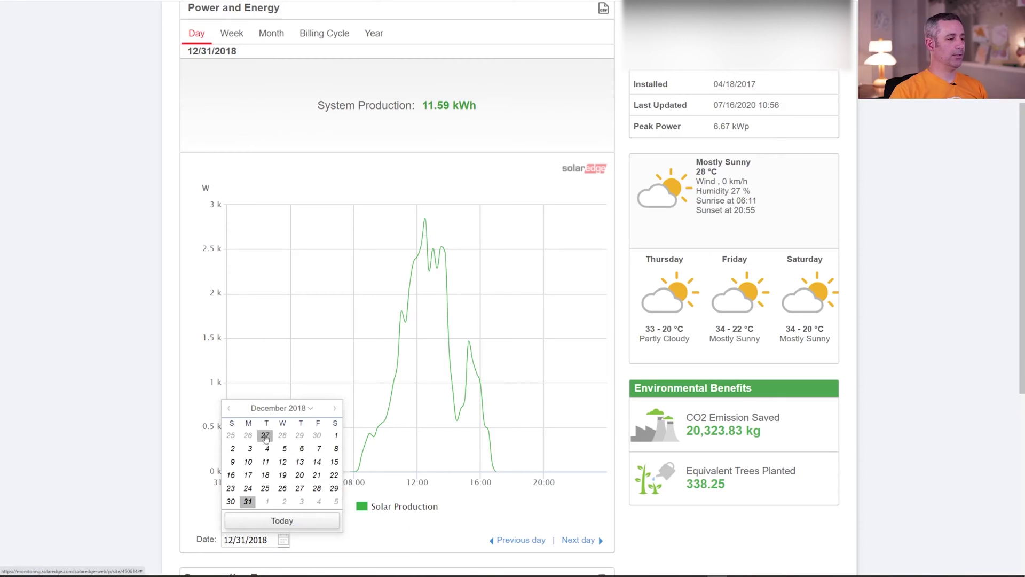
left_click(302, 409)
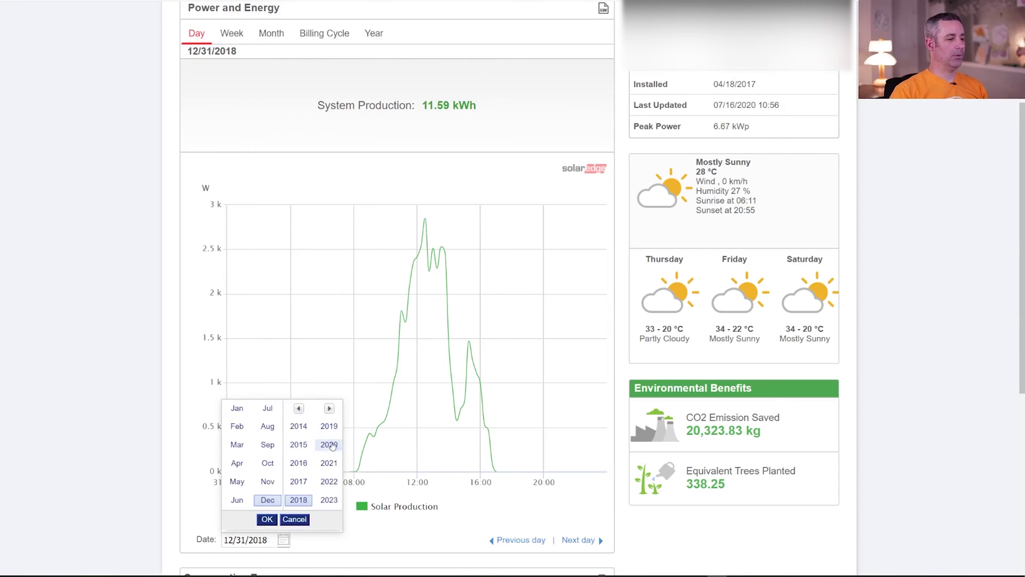
left_click(301, 484)
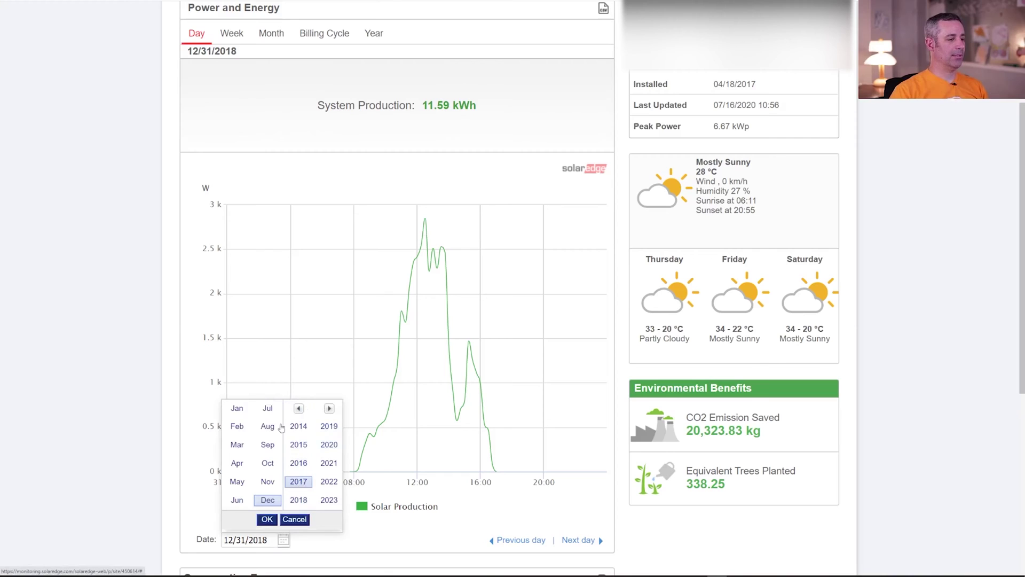
left_click(269, 484)
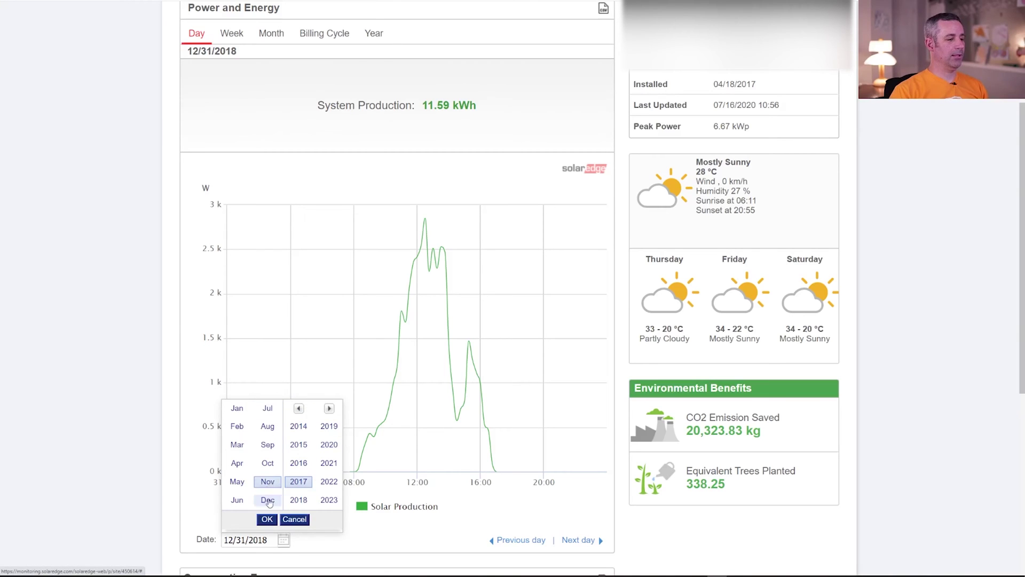
left_click(268, 518)
left_click(282, 462)
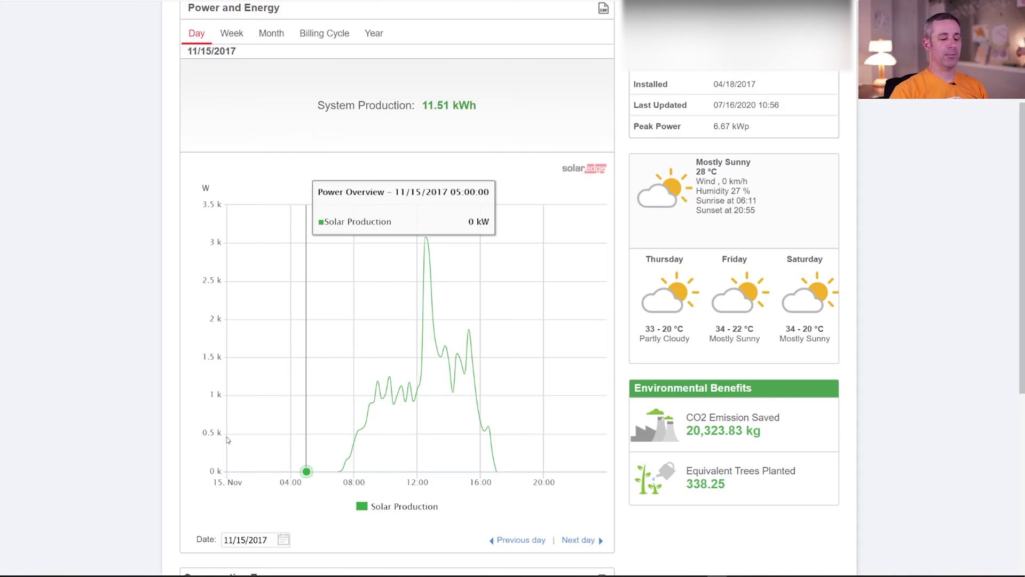
scroll(160, 452, "down", 4)
Switch the Comparative Energy chart from Quarter to Year totals for 2017–2020
scroll(158, 449, "down", 2)
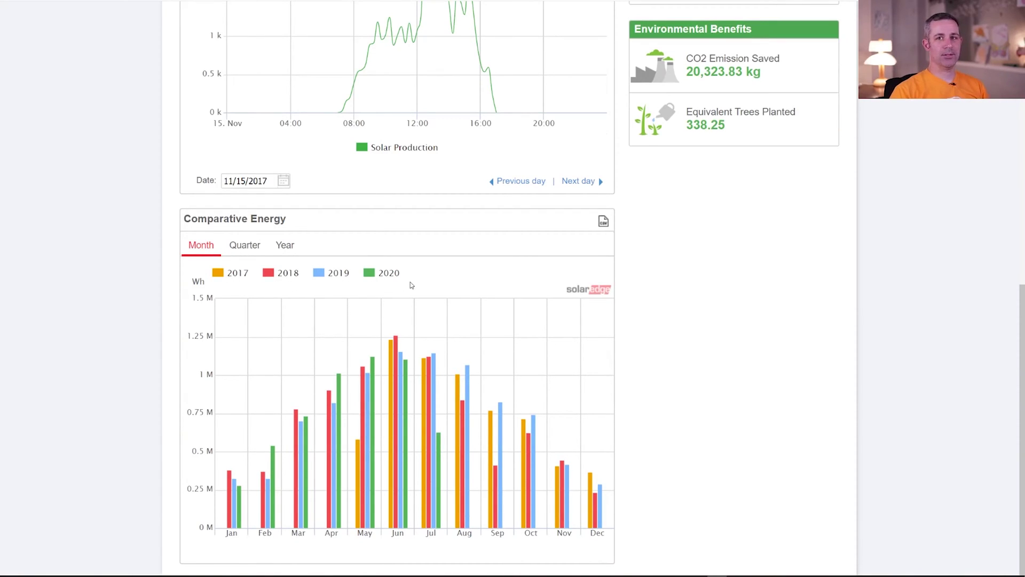
mouse_move(305, 354)
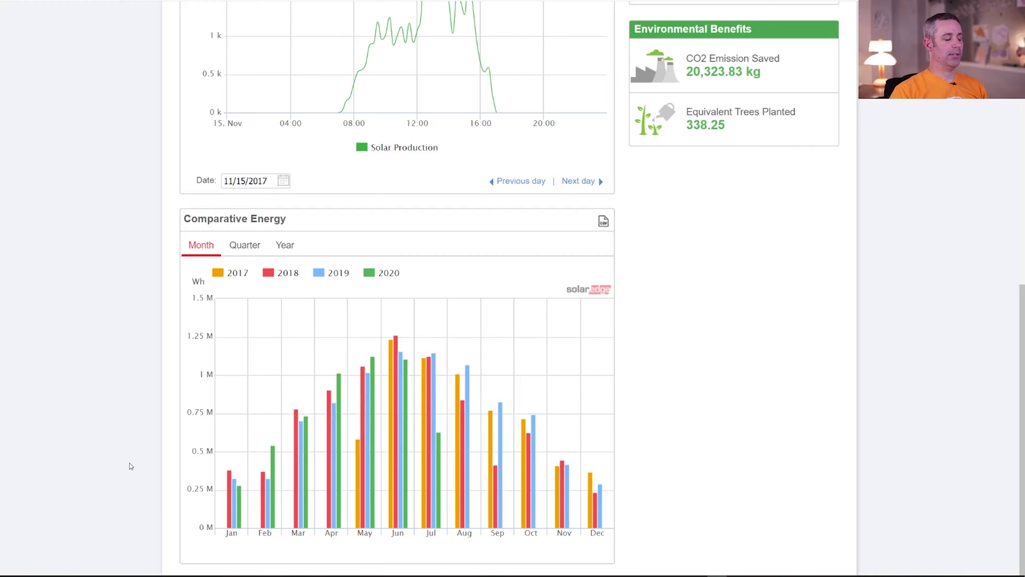
left_click(242, 247)
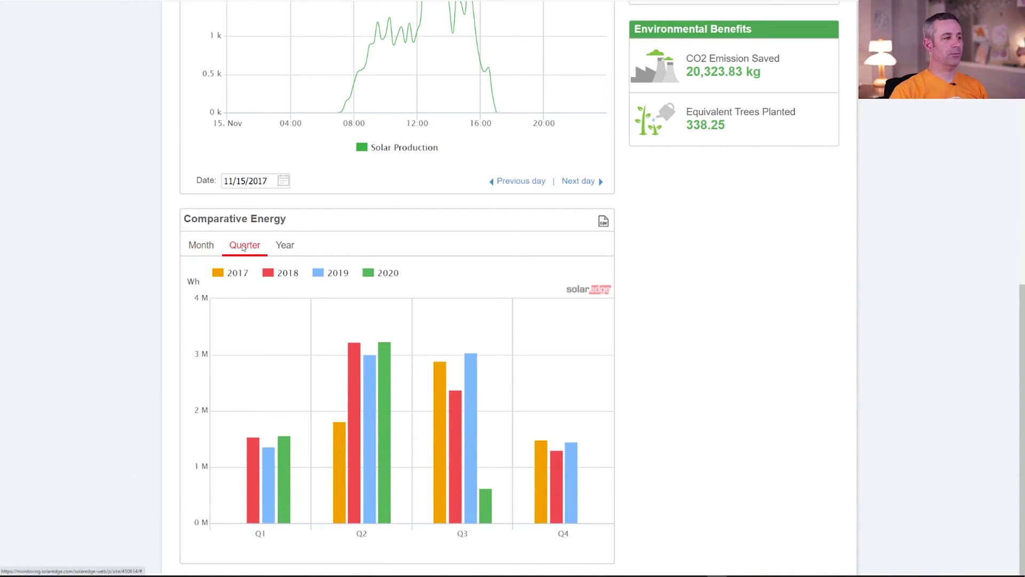
left_click(286, 246)
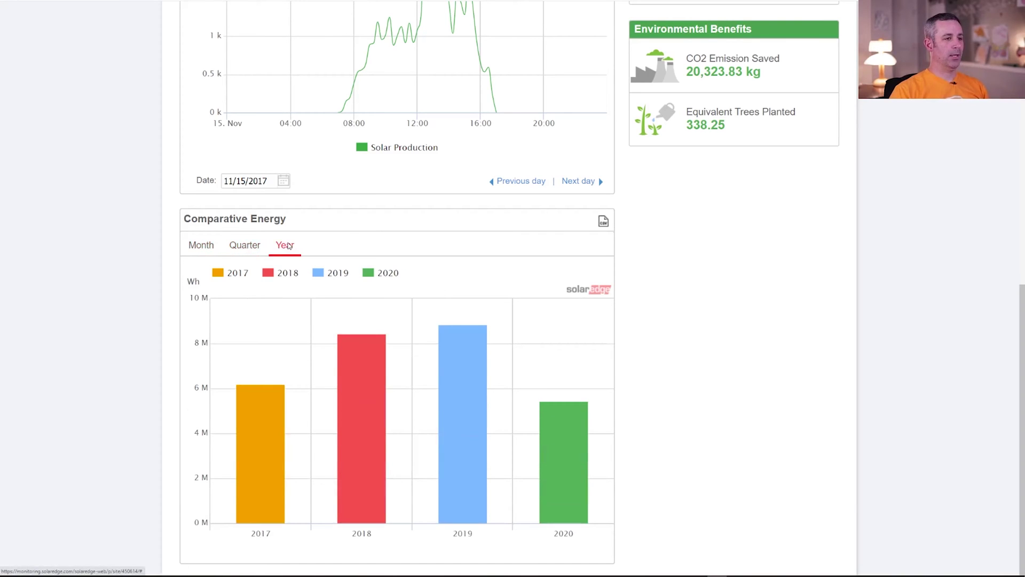
Scroll back to the top and open the site's panel Layout page
scroll(451, 353, "up", 10)
scroll(451, 352, "up", 1)
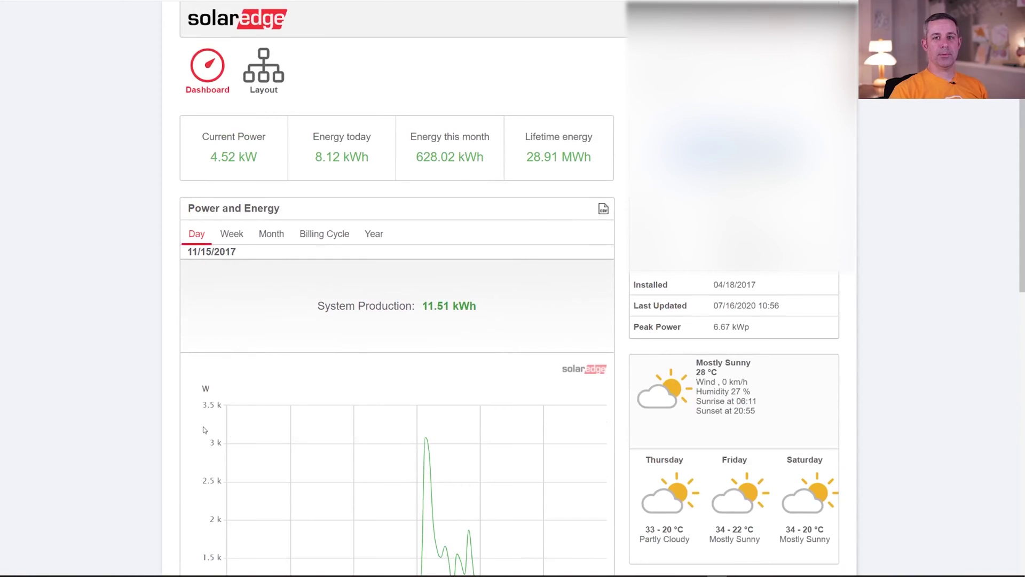
left_click(267, 65)
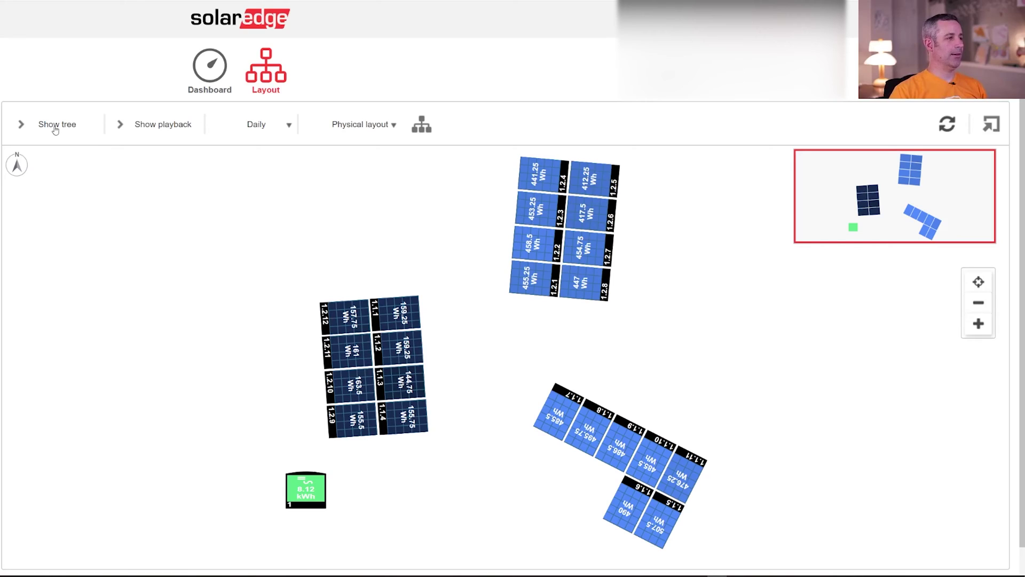
Show the equipment tree with Inverter 1 and Strings 1.1 and 1.2 expanded, plus the playback timeline
left_click(20, 128)
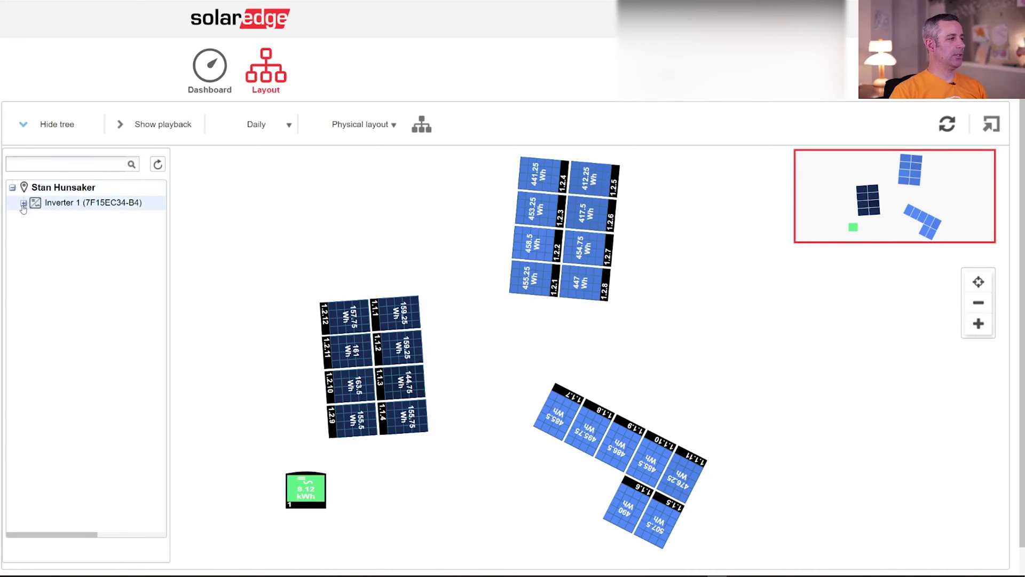
left_click(23, 205)
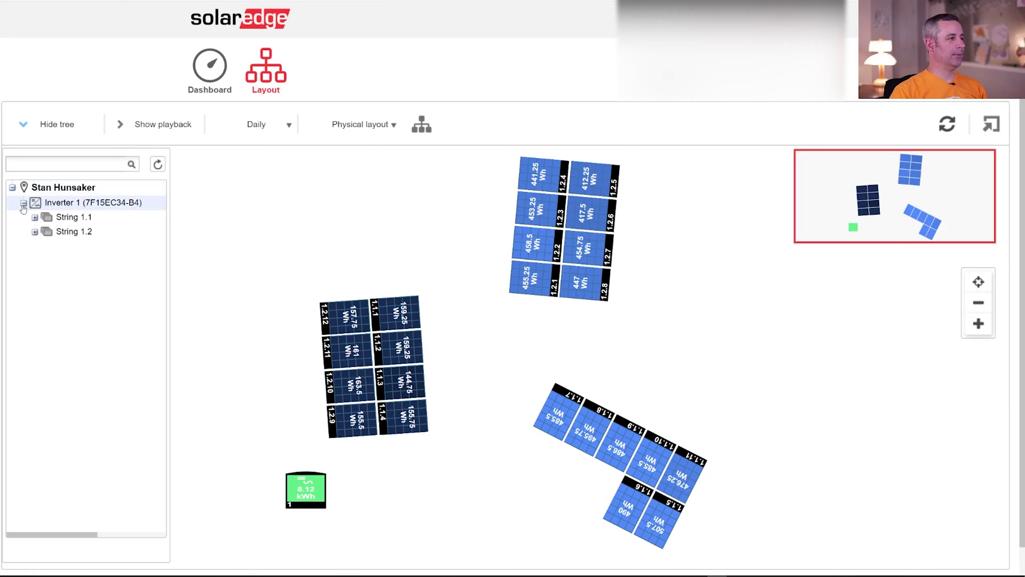
left_click(35, 232)
left_click(35, 217)
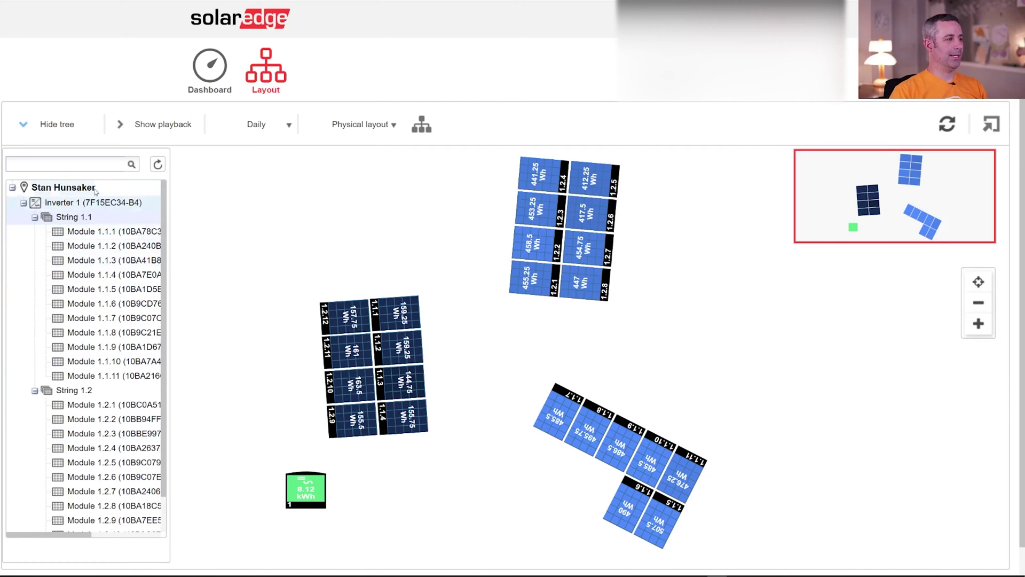
left_click(122, 125)
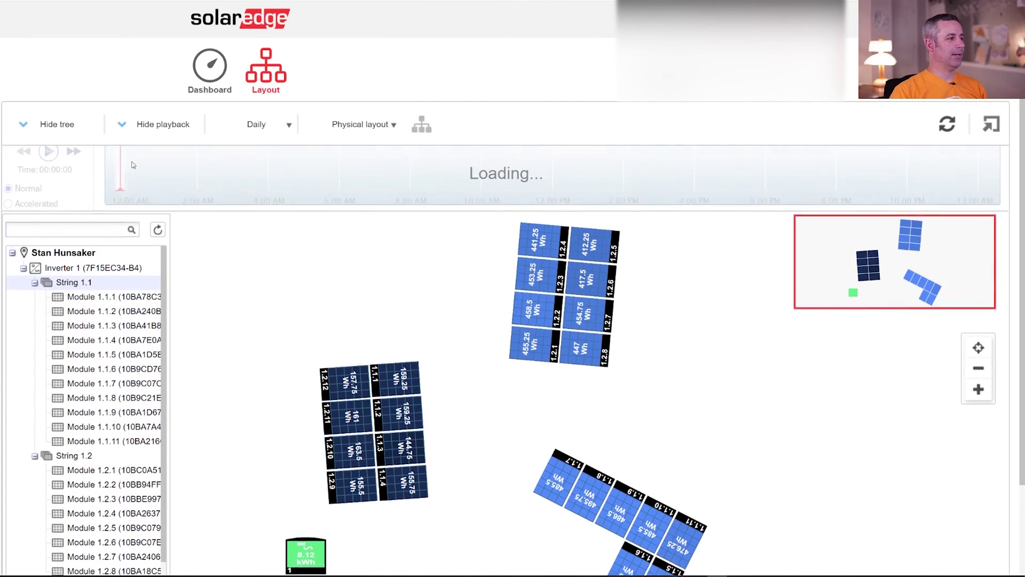
Hide the equipment tree and play back the day's production on the panel map
left_click(46, 127)
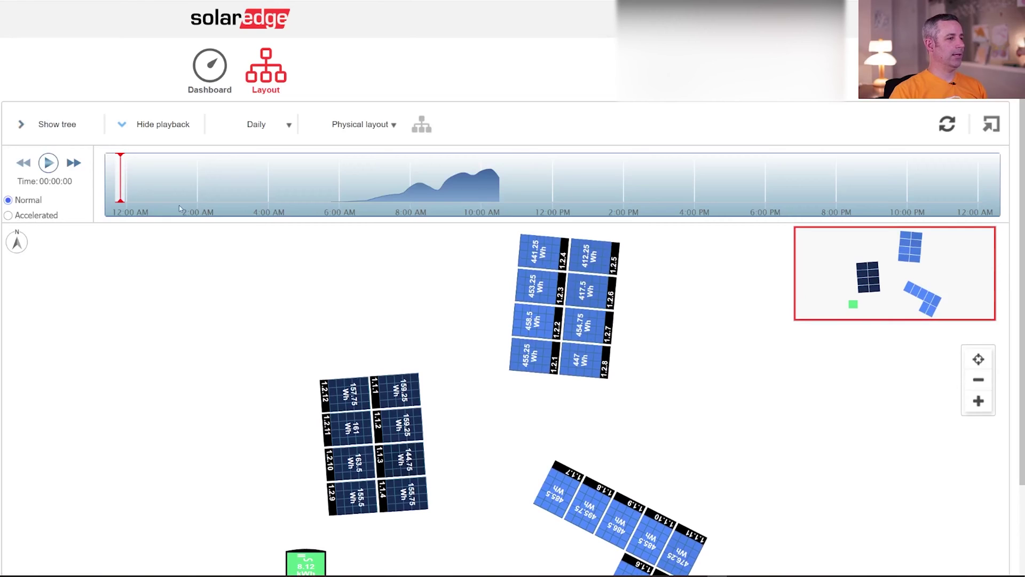
left_click(49, 163)
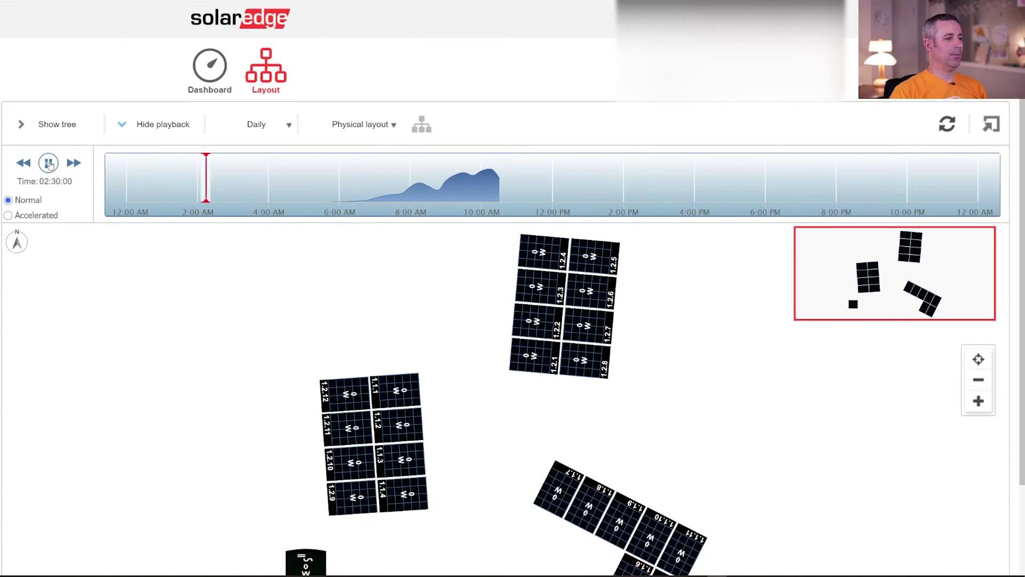
scroll(258, 264, "down", 2)
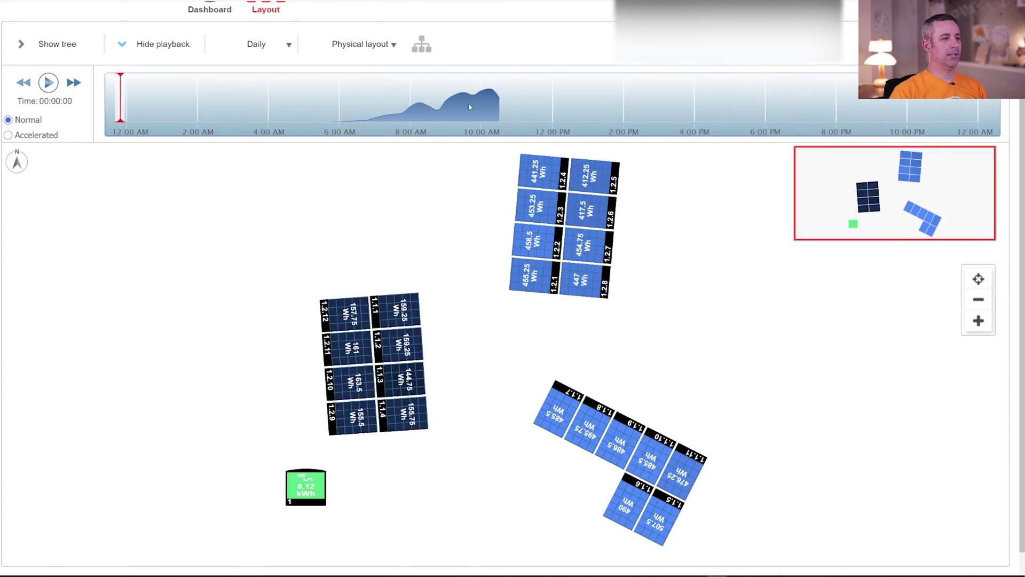
Play back a weekly period, then hide the timeline to show about 5–6 kWh per module
left_click(265, 46)
left_click(241, 78)
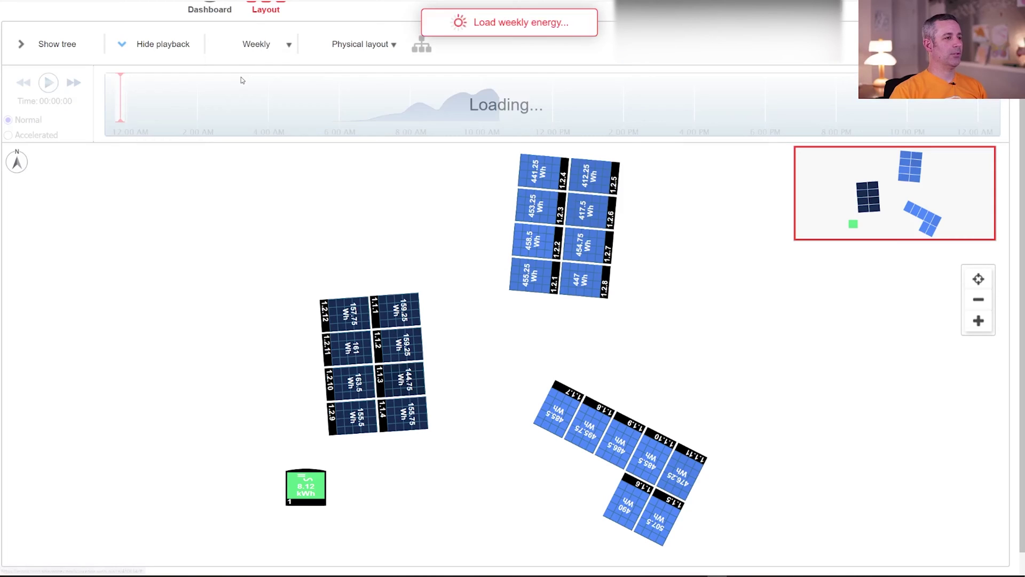
left_click(48, 83)
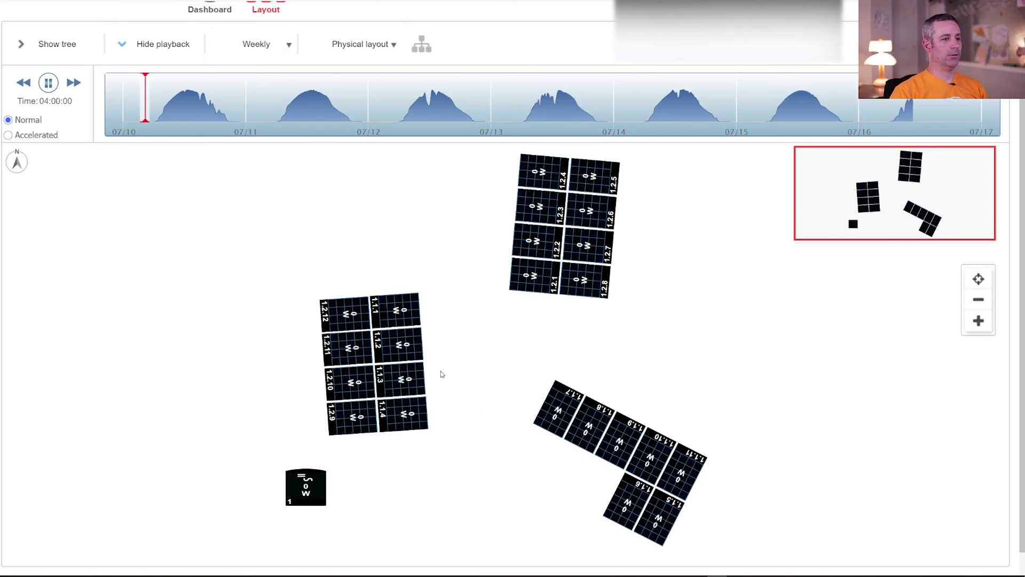
mouse_move(388, 358)
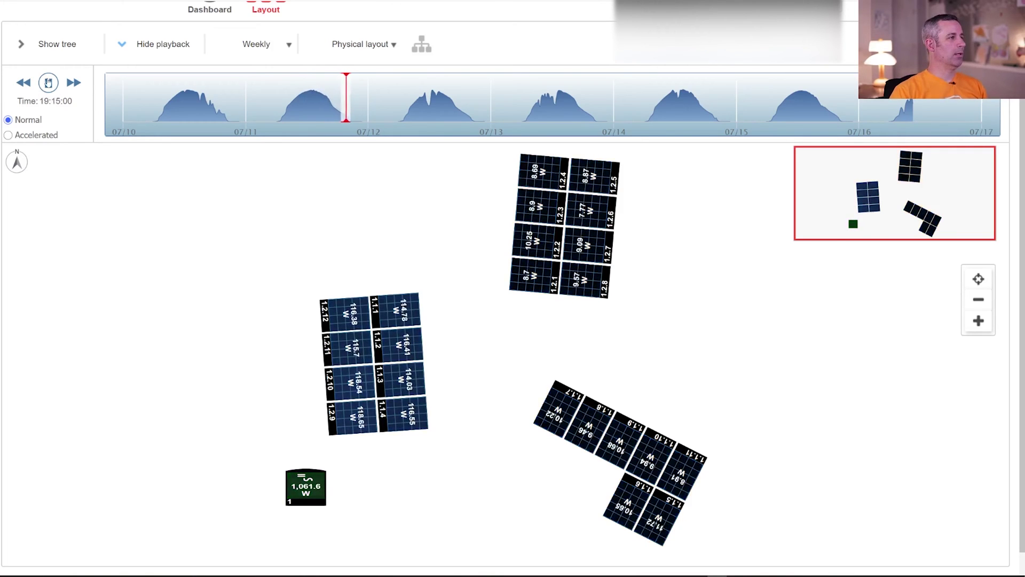
left_click(122, 44)
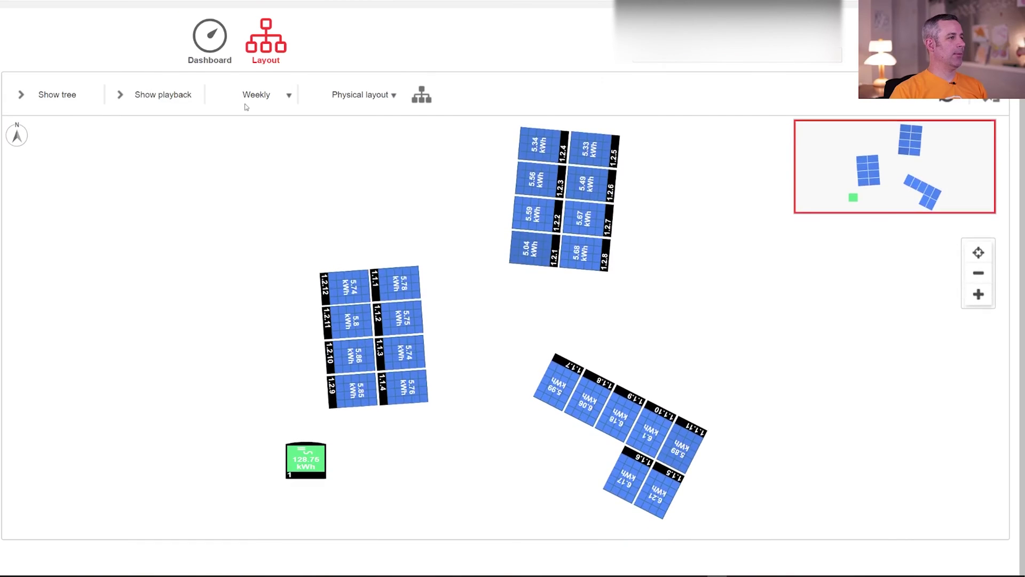
Show Daily module energy (about 145–508 Wh each, 8.12 kWh inverter) and inspect modules' tilt and azimuth cards
left_click(280, 98)
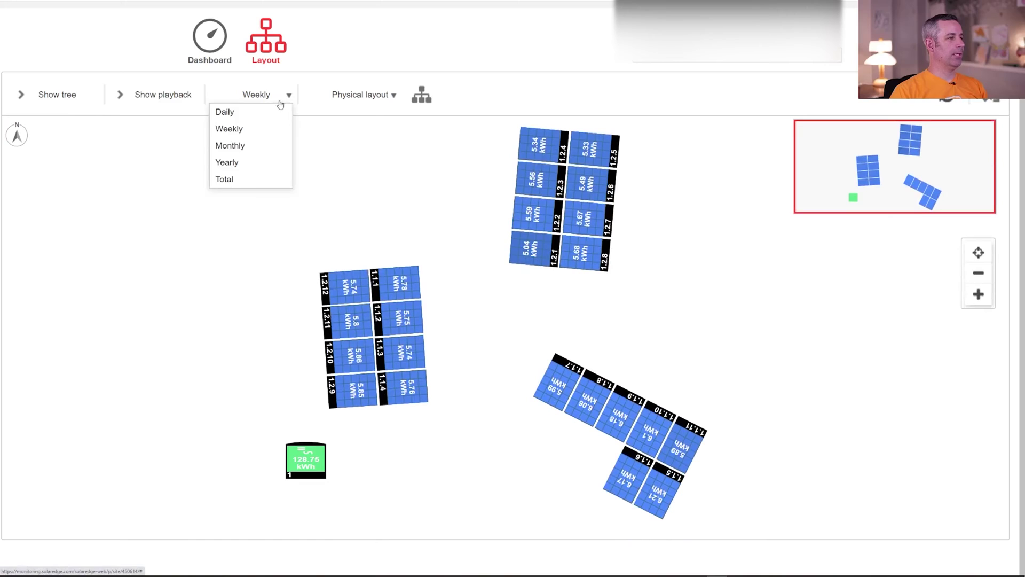
left_click(233, 114)
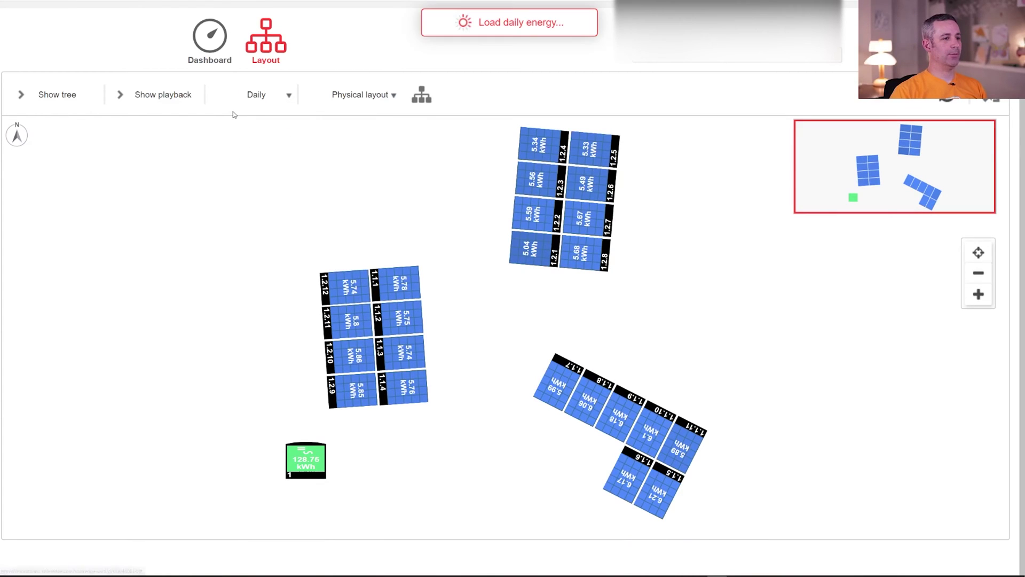
mouse_move(396, 334)
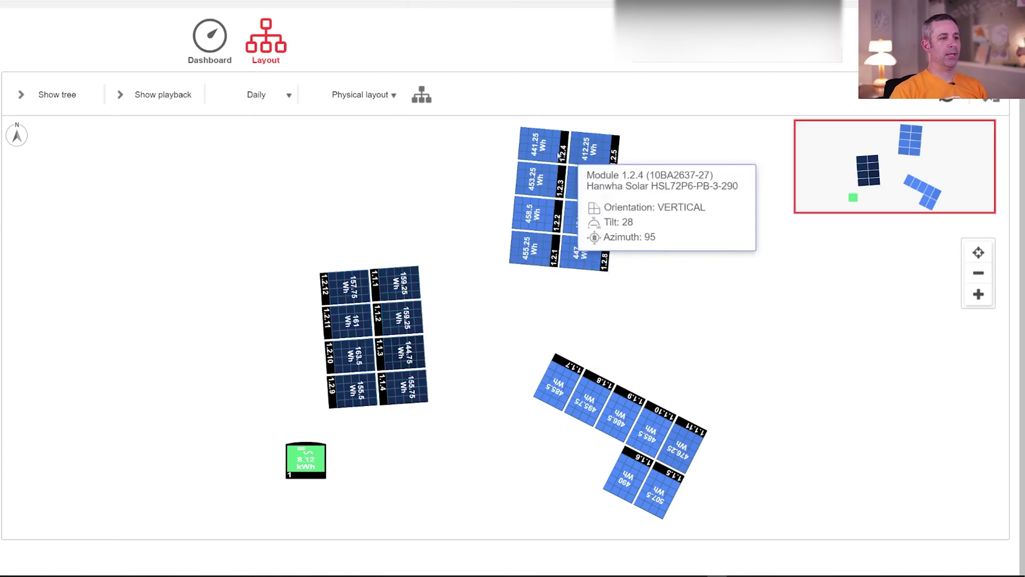
mouse_move(592, 199)
mouse_move(641, 470)
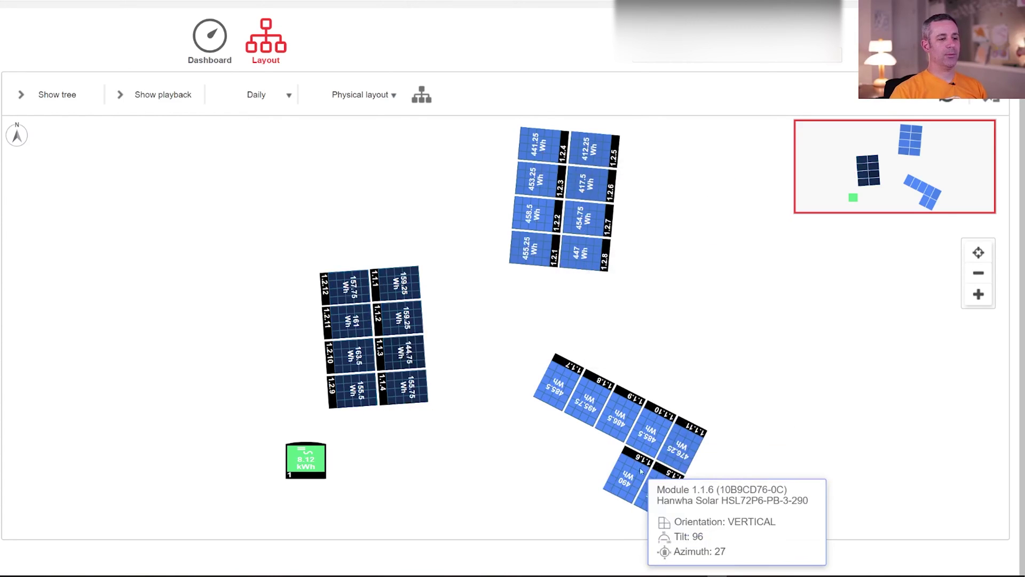
mouse_move(578, 235)
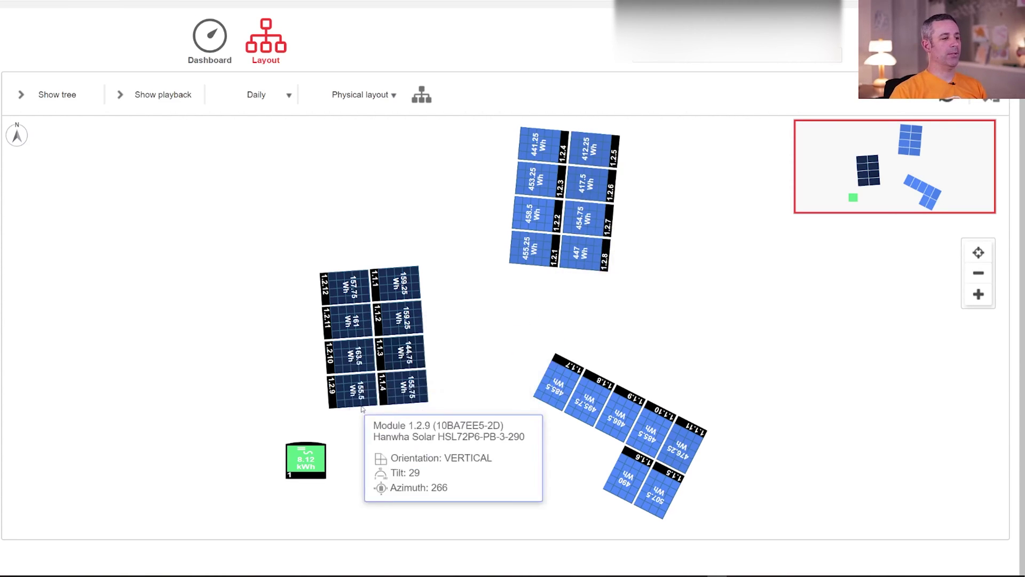
mouse_move(338, 339)
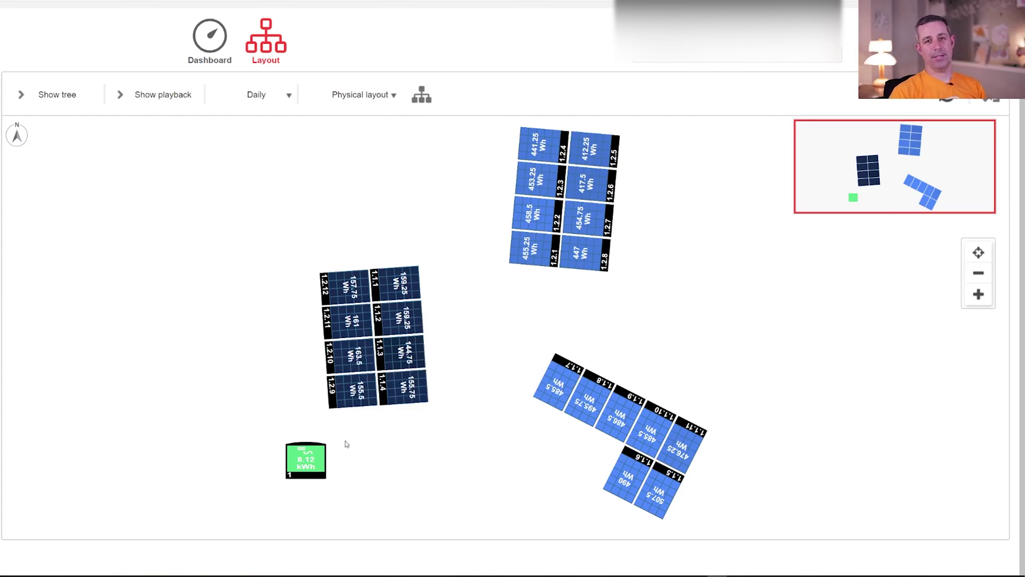
mouse_move(353, 280)
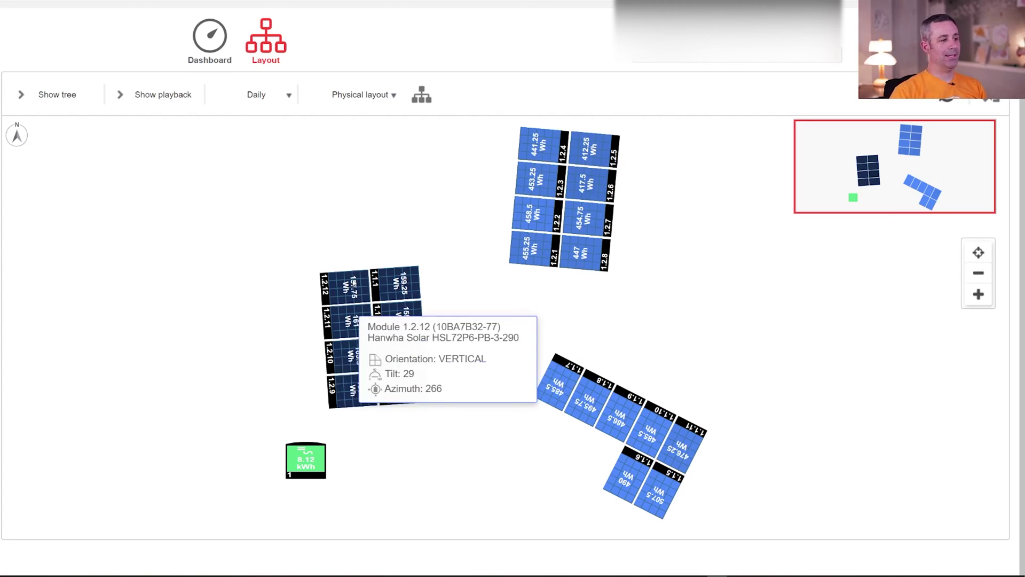
mouse_move(408, 384)
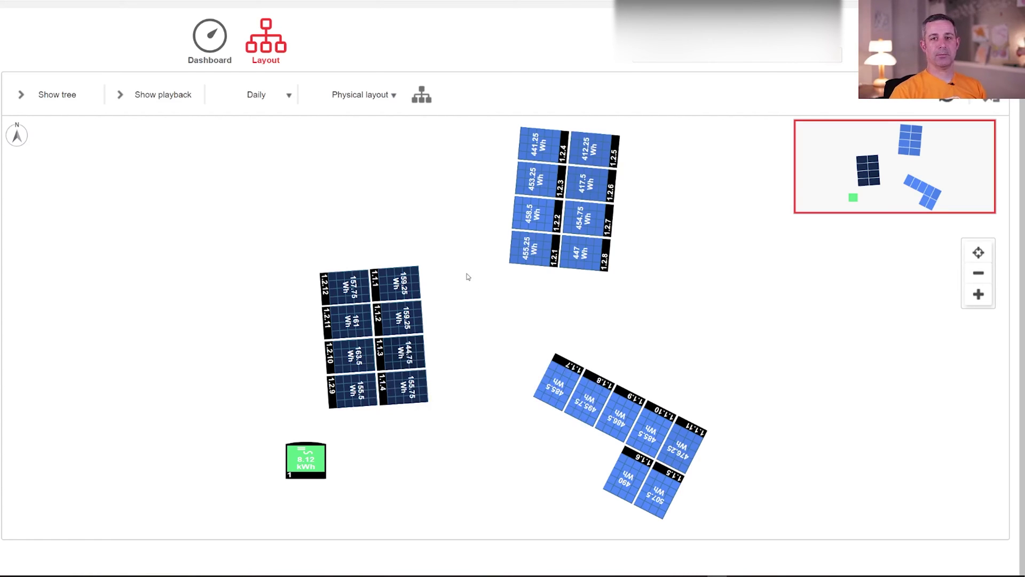
left_click(267, 96)
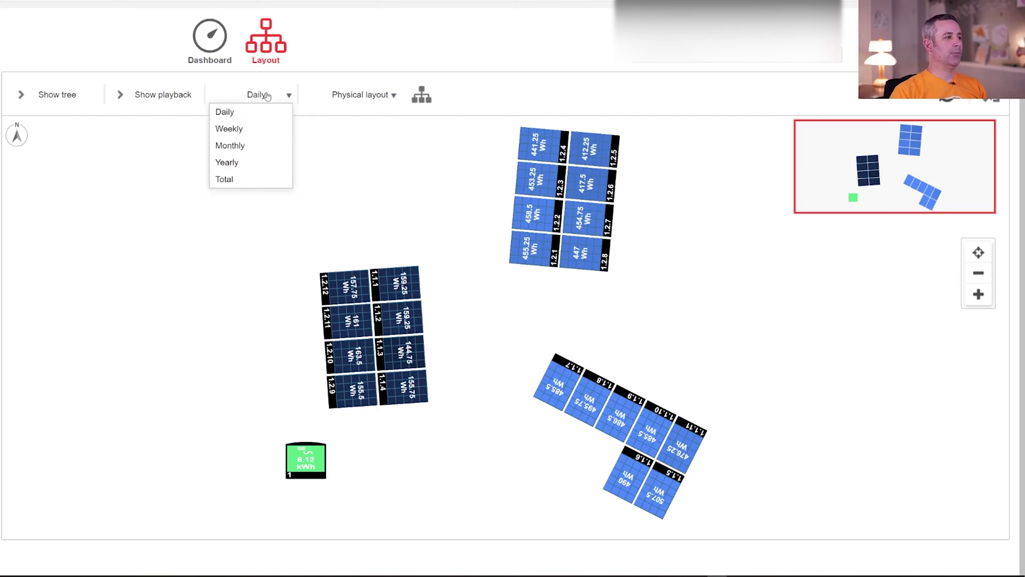
Show each module's Weekly energy and inspect a couple of modules
left_click(261, 133)
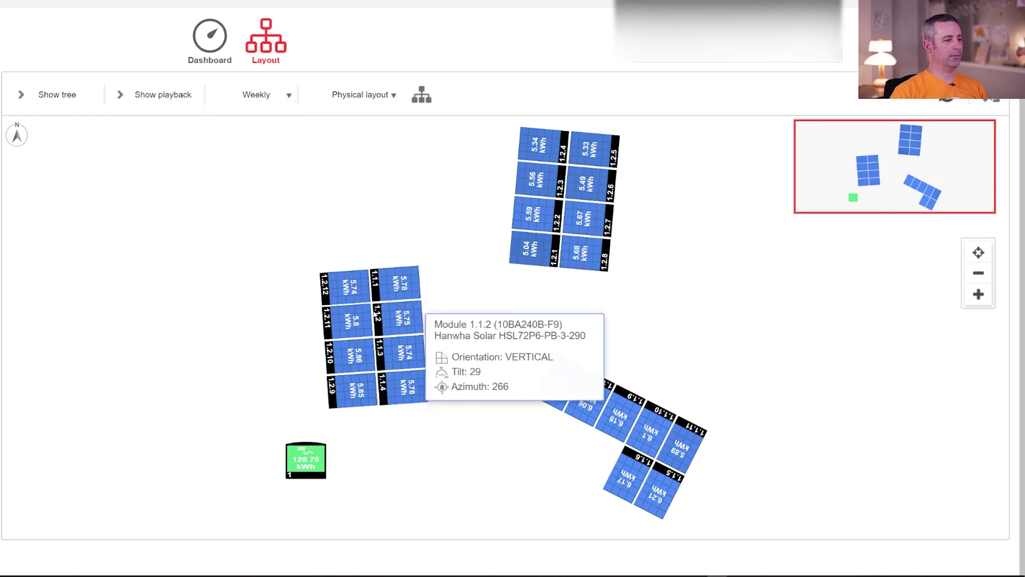
mouse_move(543, 189)
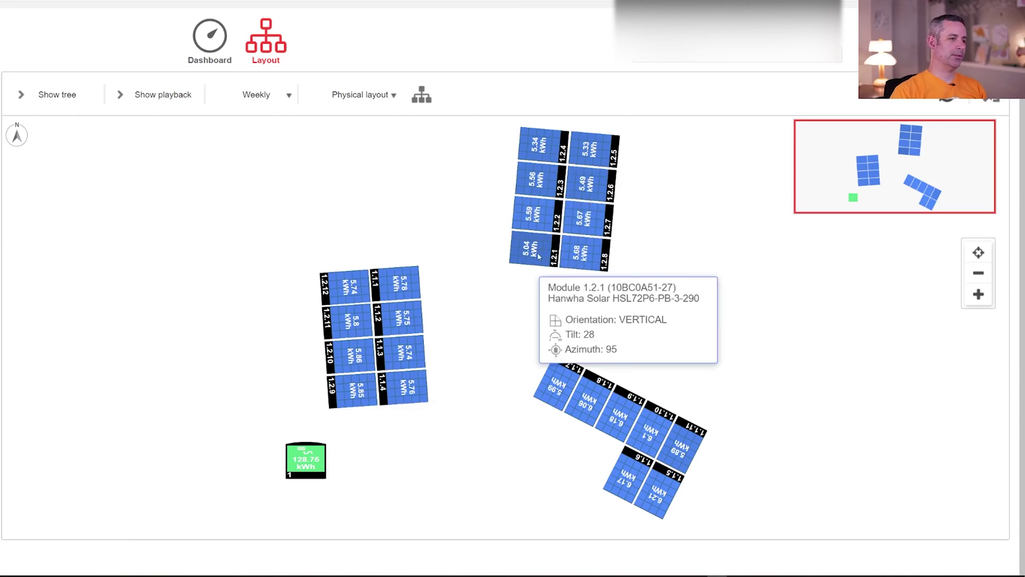
mouse_move(542, 218)
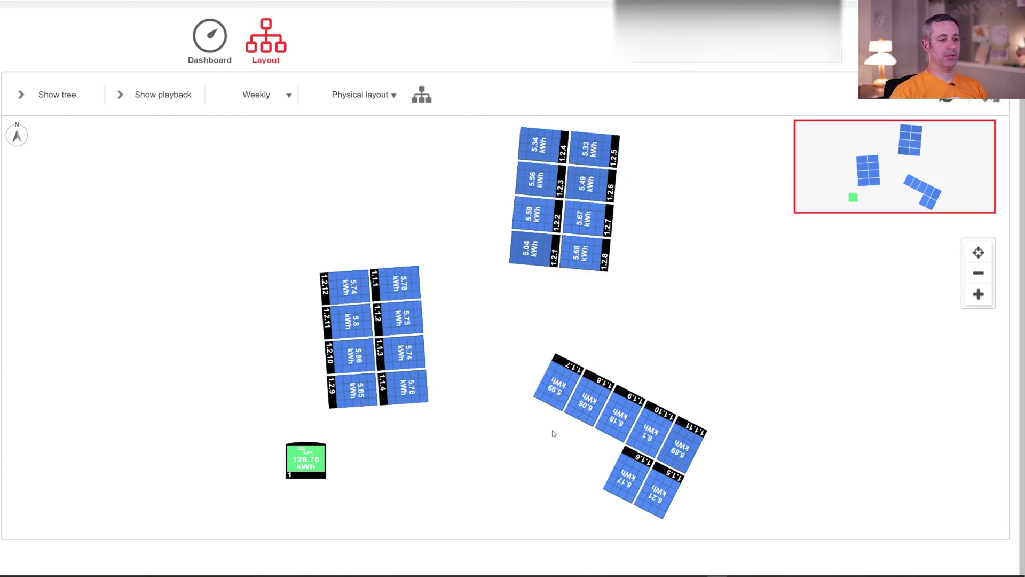
Switch to lifetime Total energy: about 1.14–1.35 MWh per module, 28.91 MWh for the inverter
left_click(269, 98)
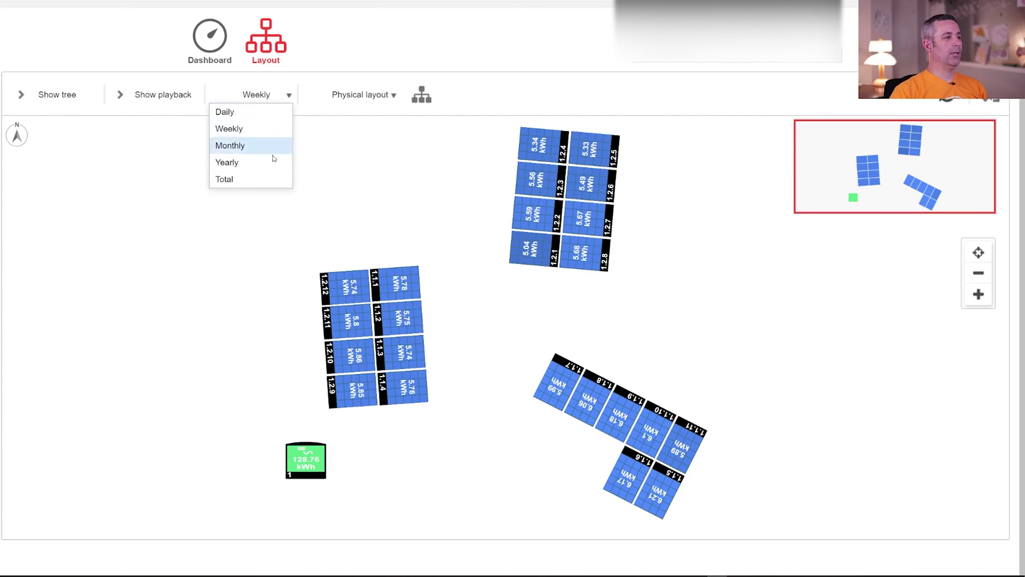
left_click(242, 181)
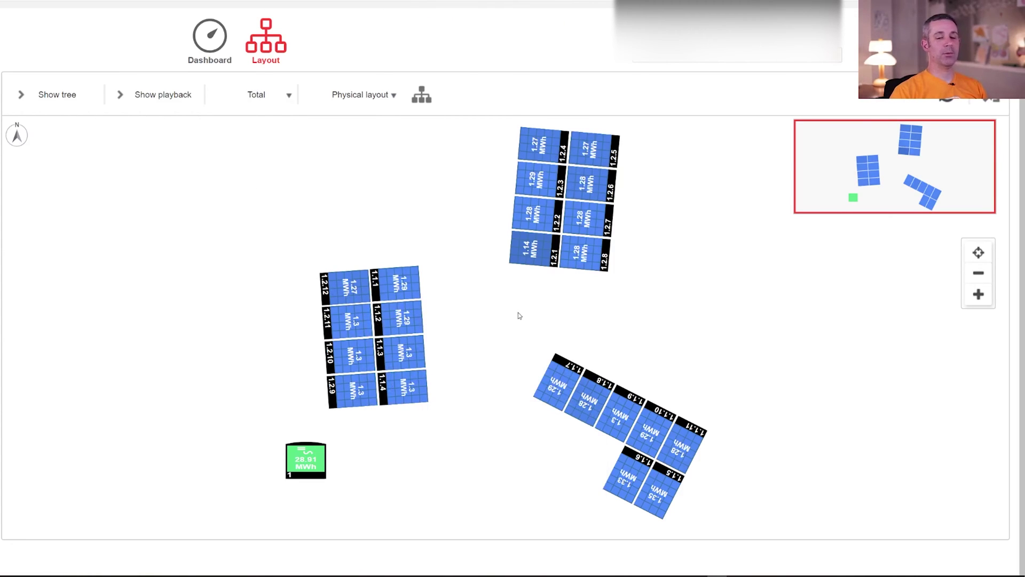
mouse_move(531, 266)
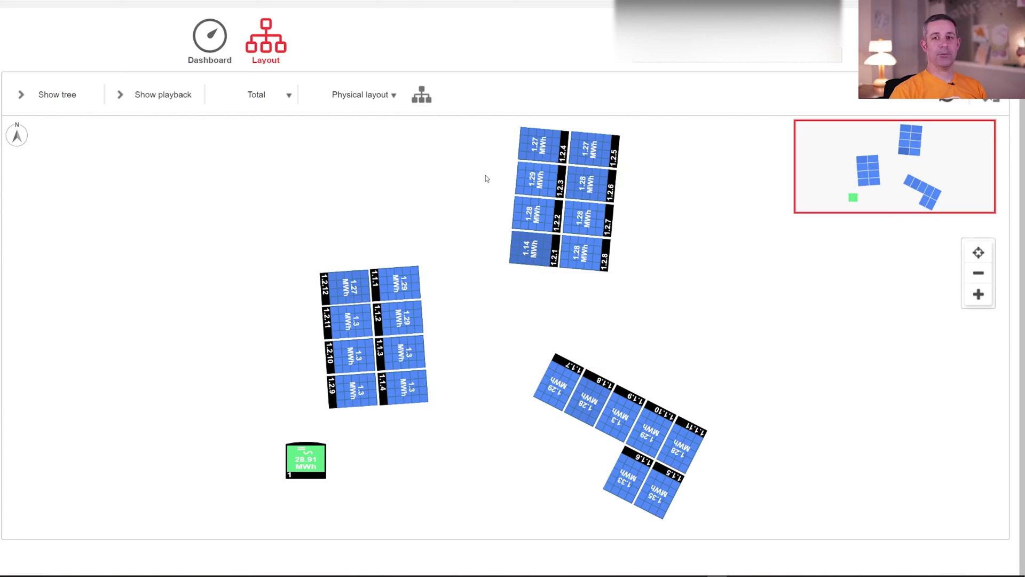
mouse_move(544, 155)
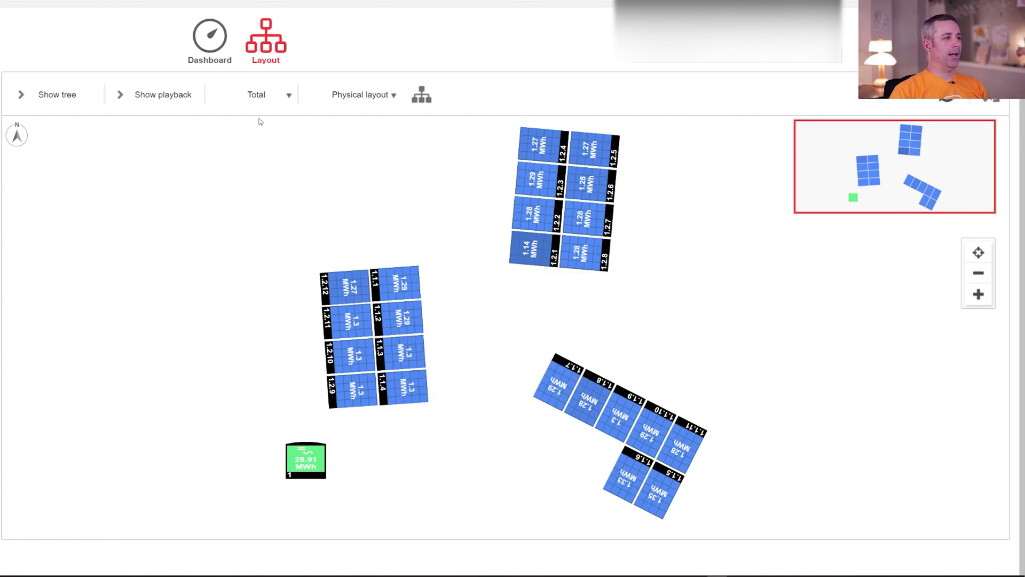
left_click(364, 99)
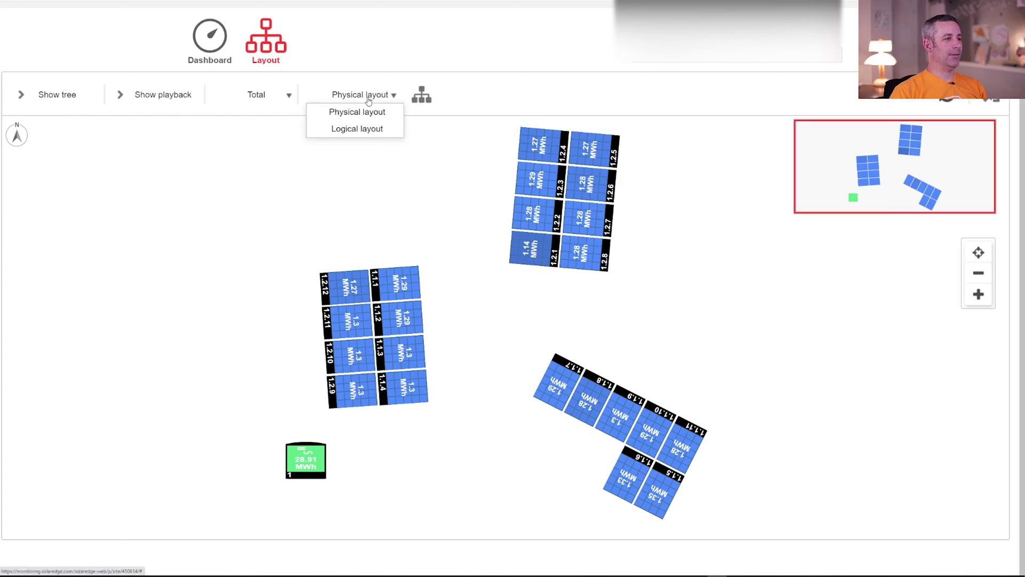
left_click(355, 128)
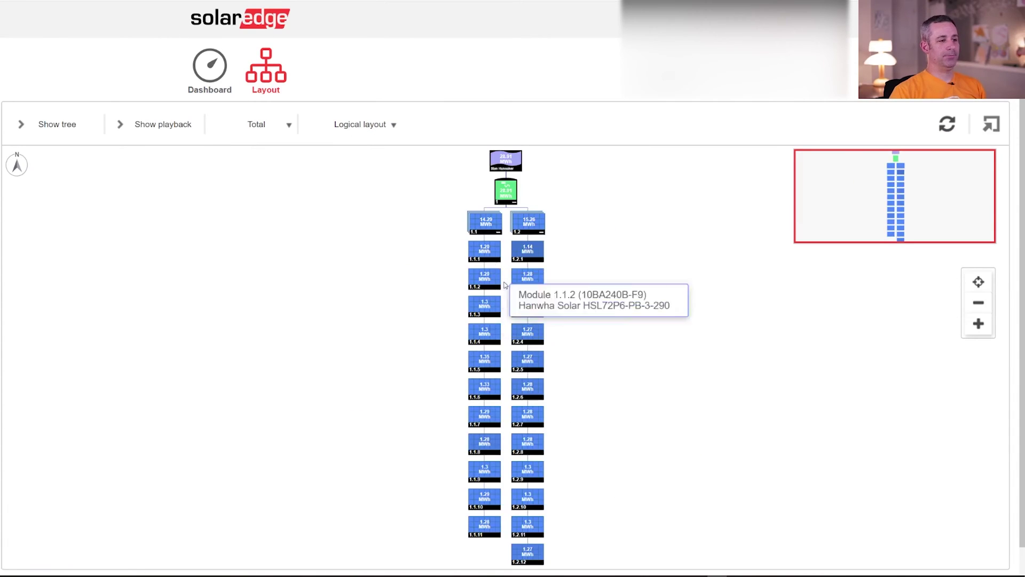
scroll(530, 337, "down", 1)
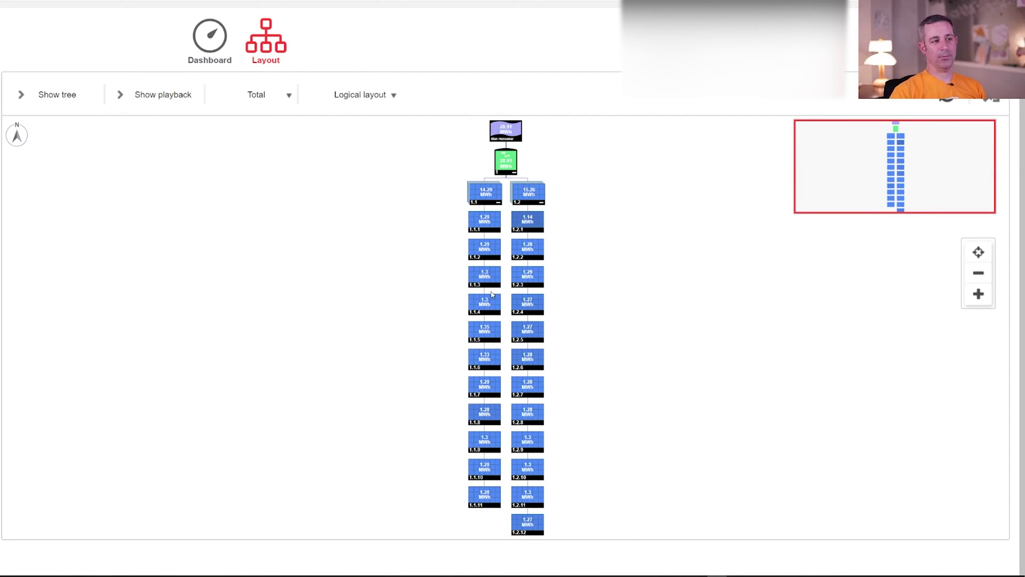
left_click(376, 96)
left_click(378, 111)
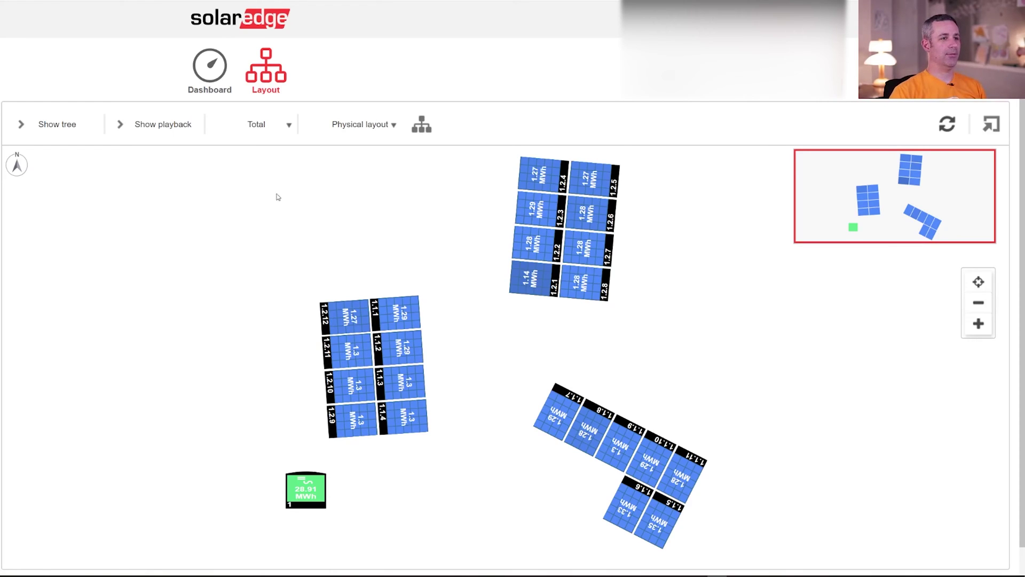
Go to the dashboard, select the site in the sites list, then open Reports
left_click(212, 73)
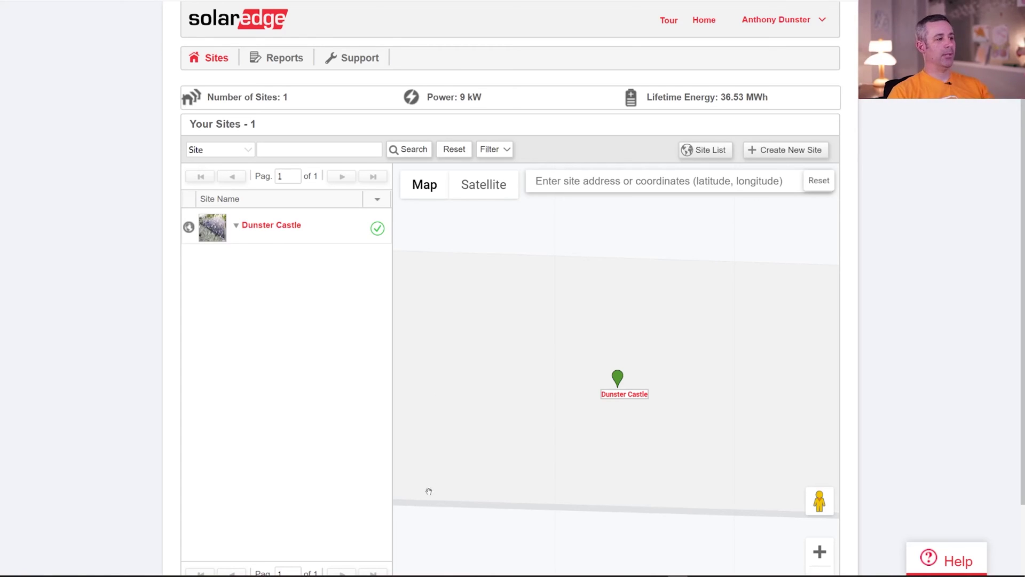
left_click(251, 238)
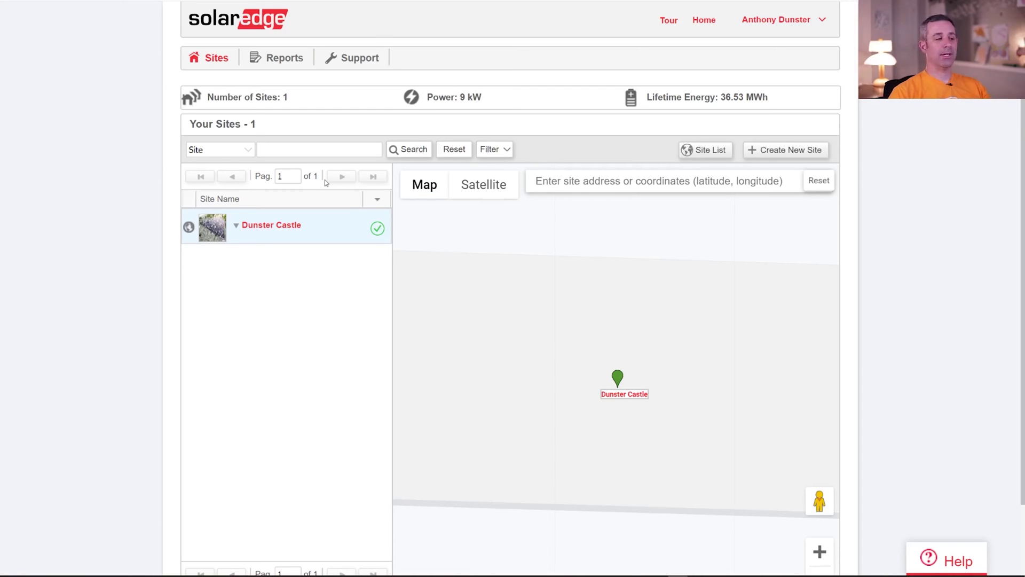
left_click(275, 60)
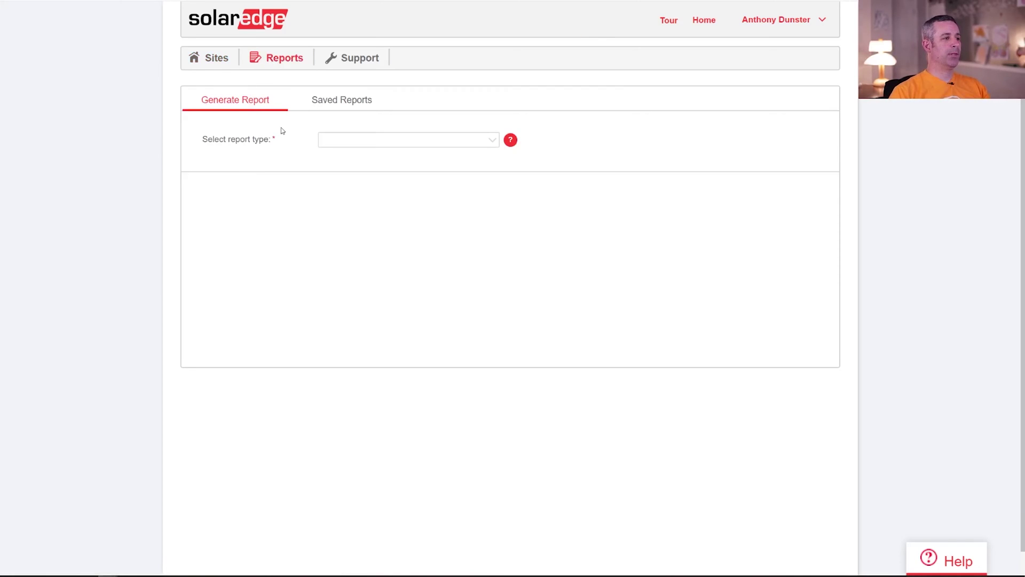
Set up a Daily Summary report without City and with Total alert count included
left_click(405, 147)
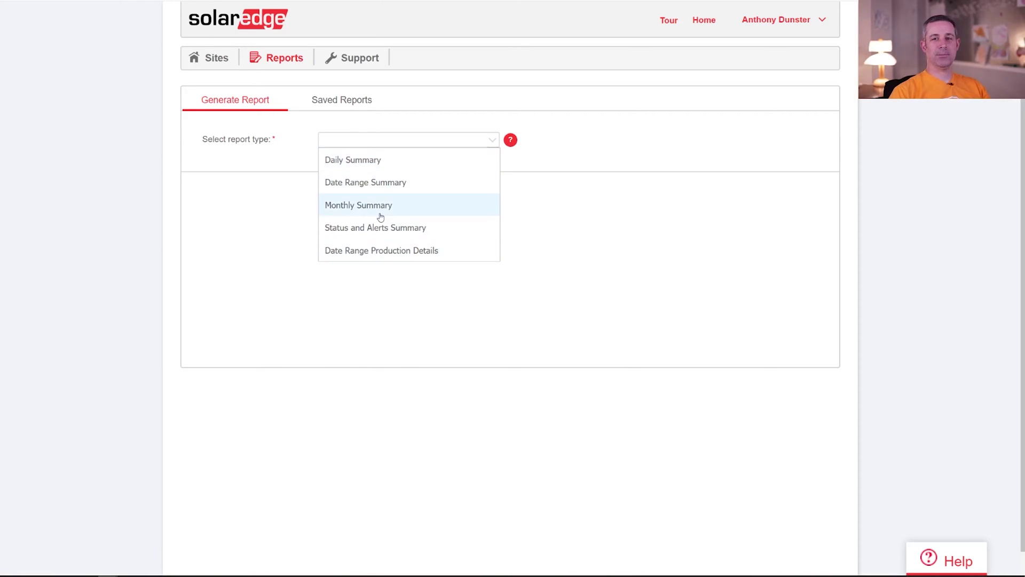
left_click(381, 163)
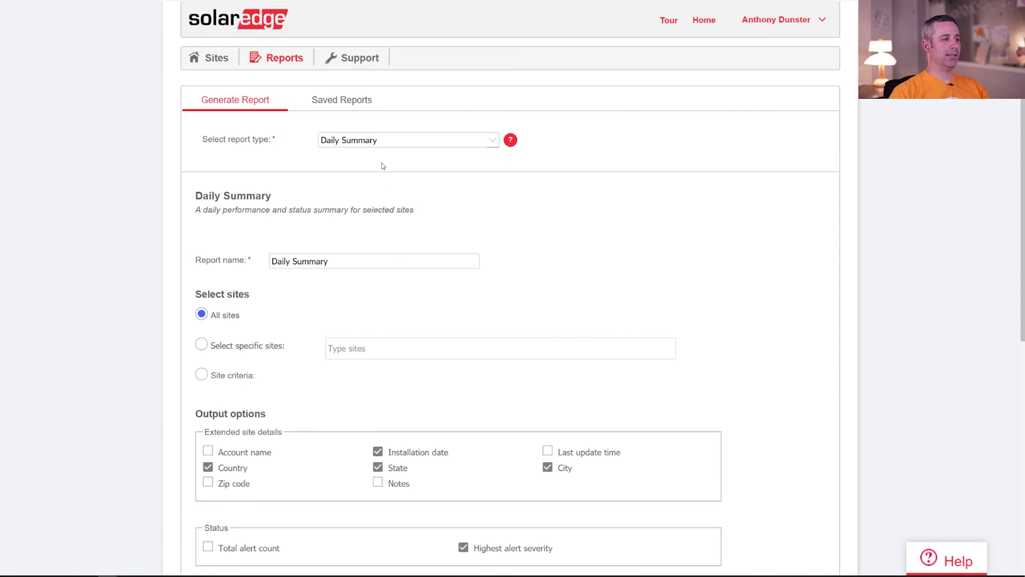
scroll(342, 304, "down", 2)
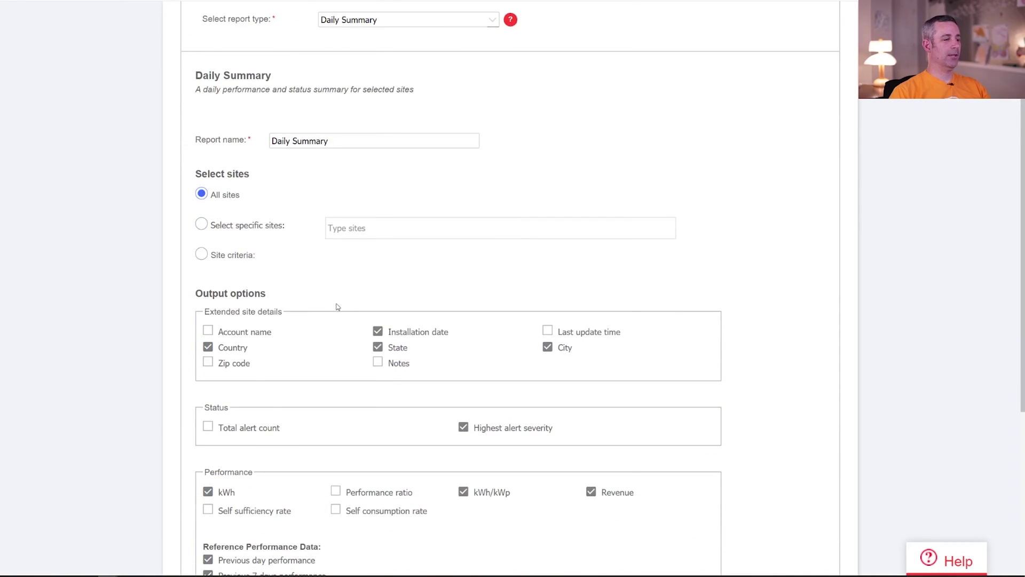
scroll(243, 202, "down", 2)
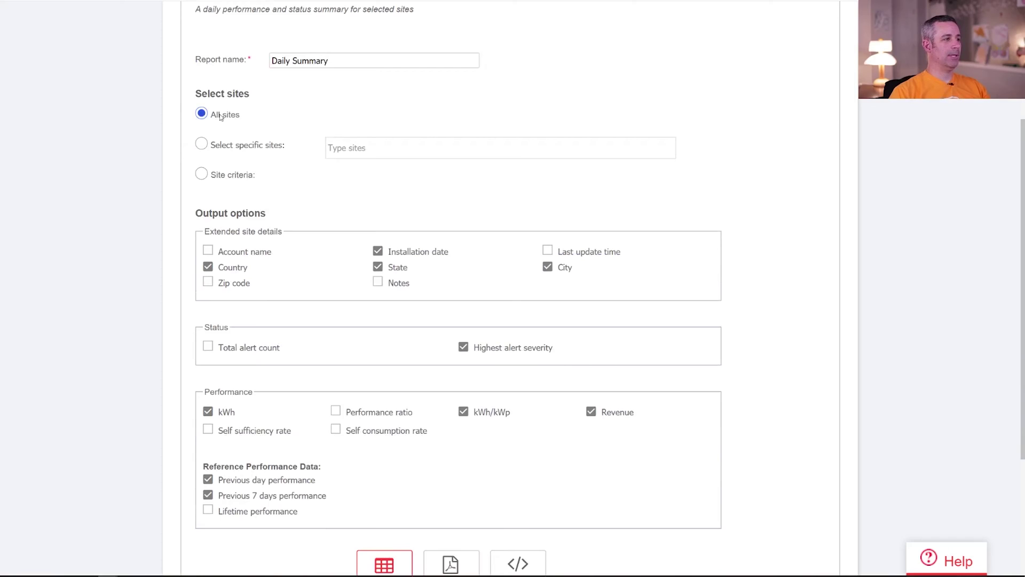
scroll(373, 235, "down", 1)
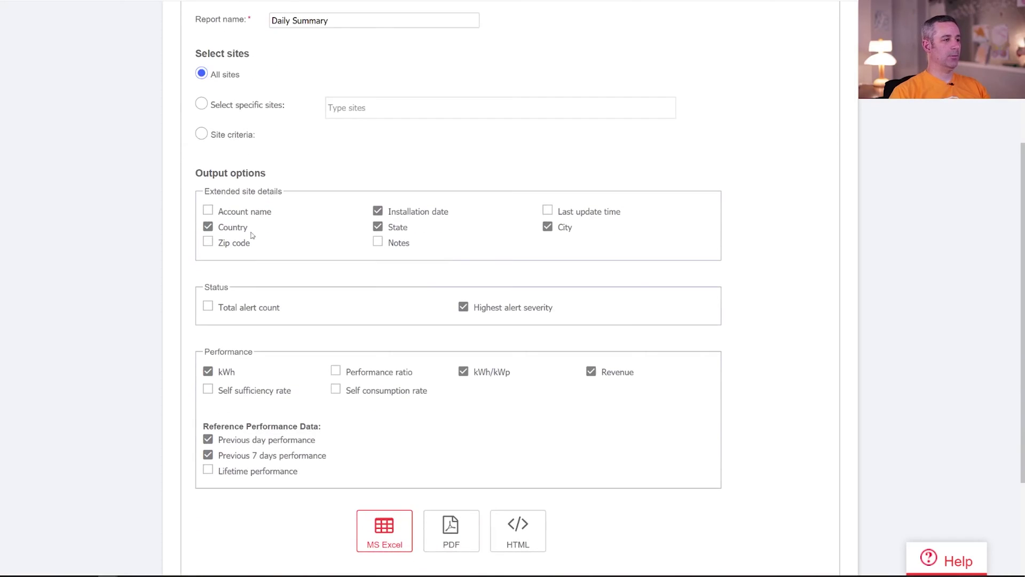
left_click(547, 227)
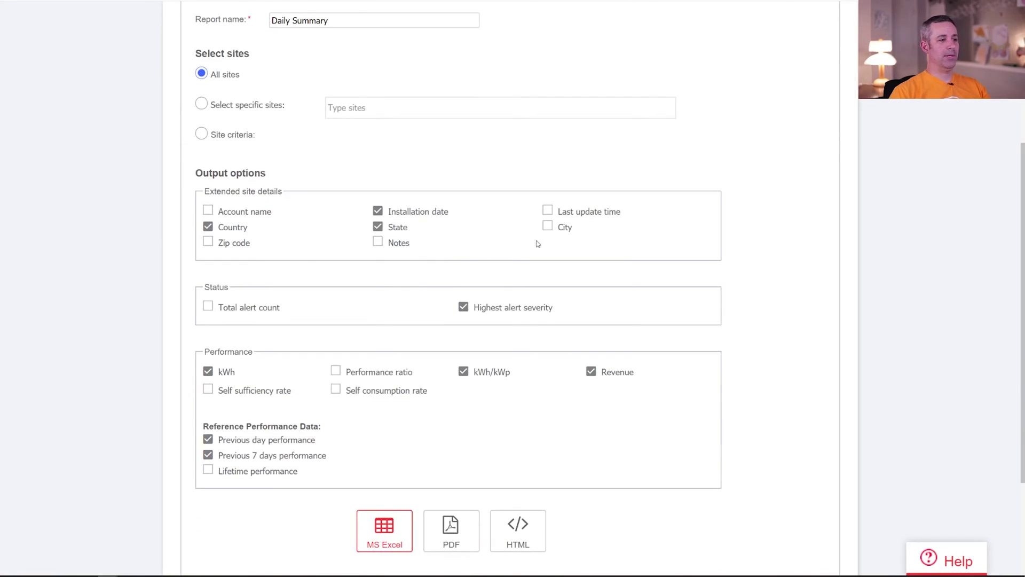
left_click(209, 308)
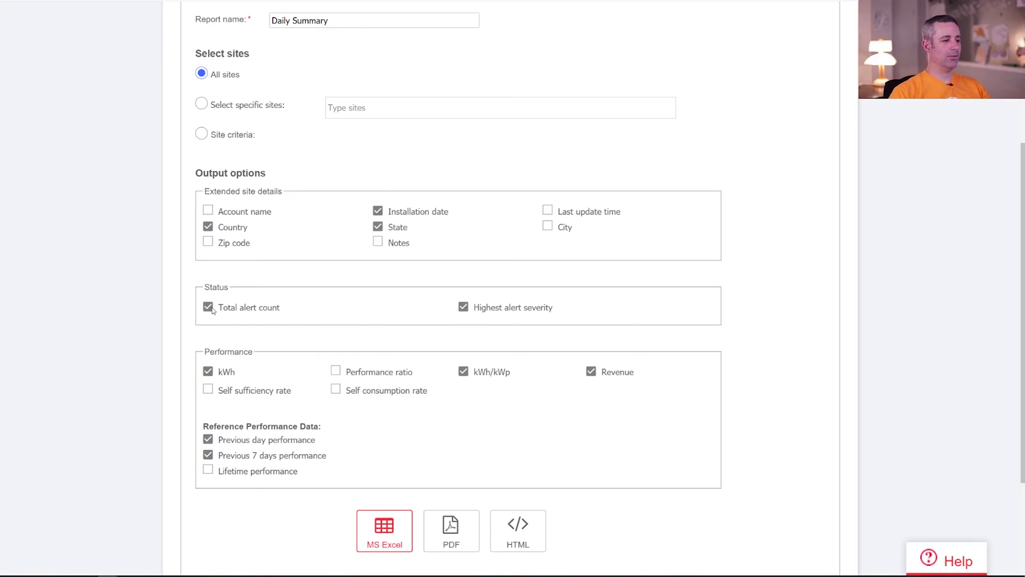
scroll(212, 310, "down", 2)
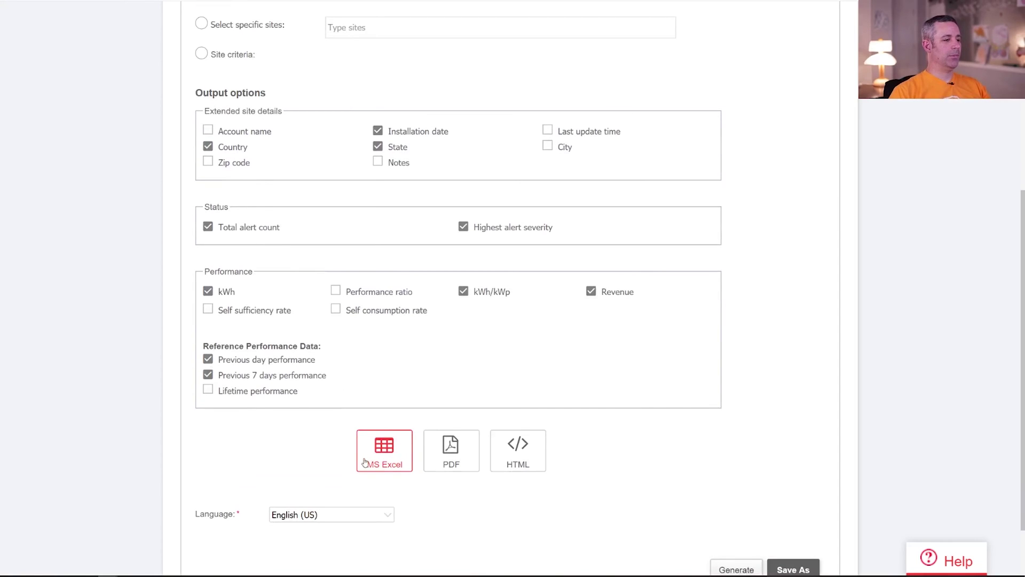
Generate the Daily Summary report as a PDF for 07/15/2020
left_click(449, 466)
scroll(644, 471, "down", 2)
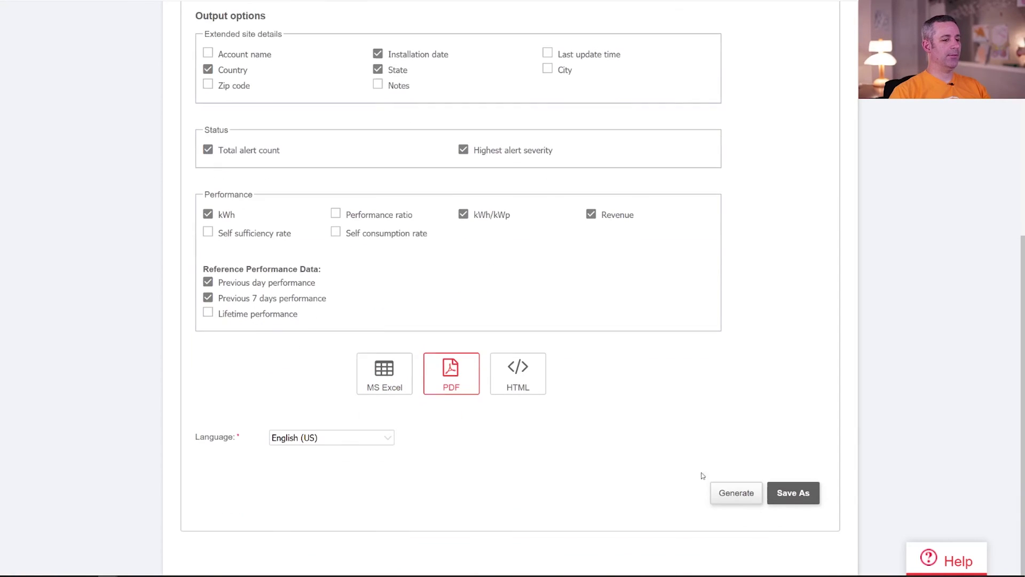
left_click(734, 497)
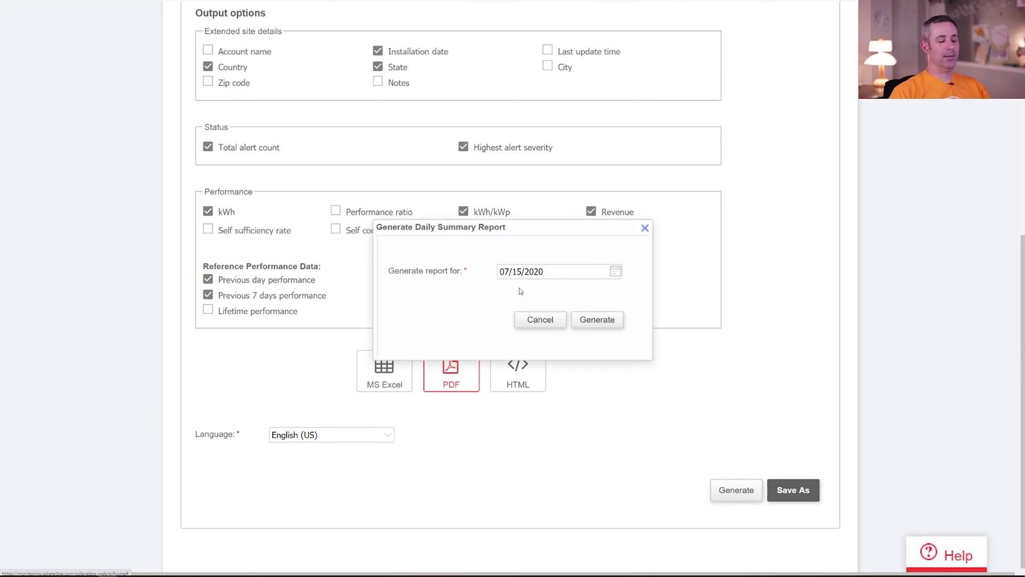
left_click(602, 325)
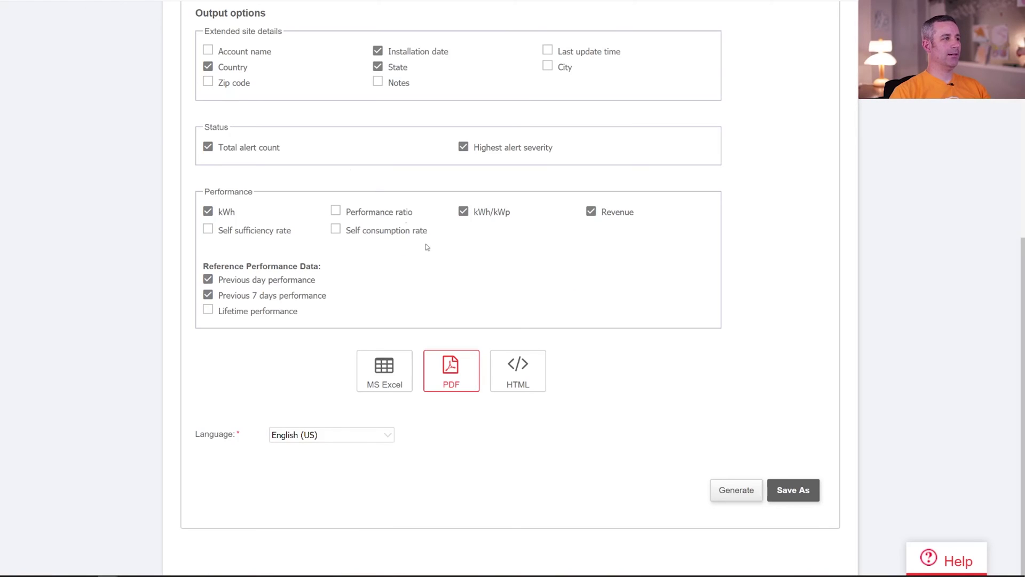
scroll(444, 309, "up", 8)
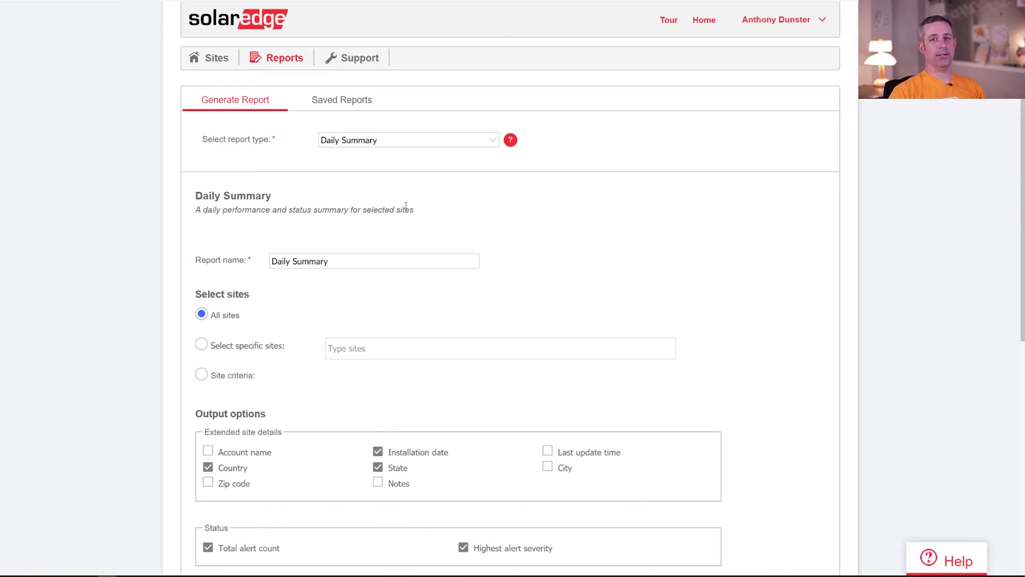
Open the saved July 25th 2019 - July 24th 2020 report from Saved Reports
left_click(335, 99)
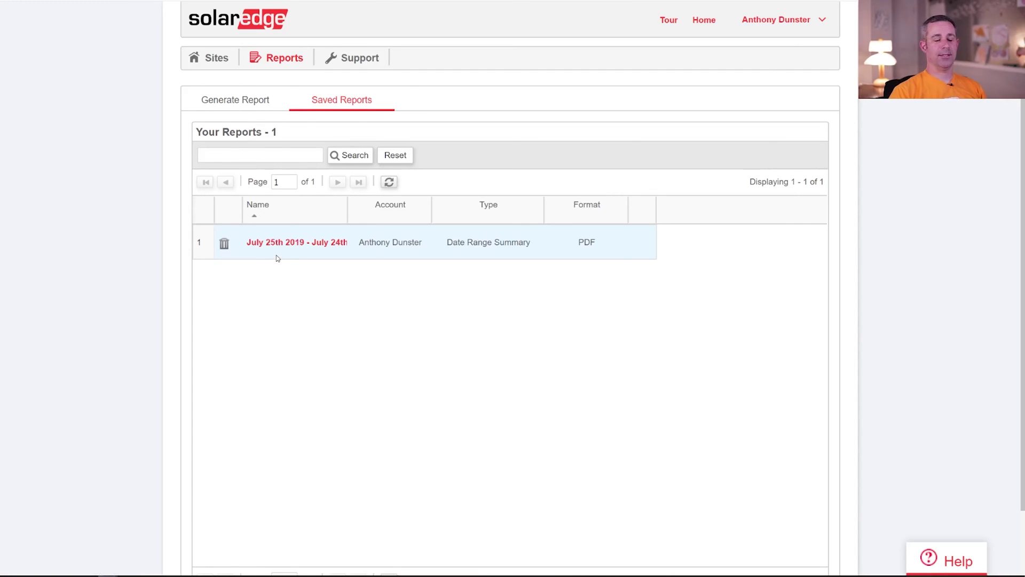
left_click(278, 245)
scroll(282, 275, "down", 5)
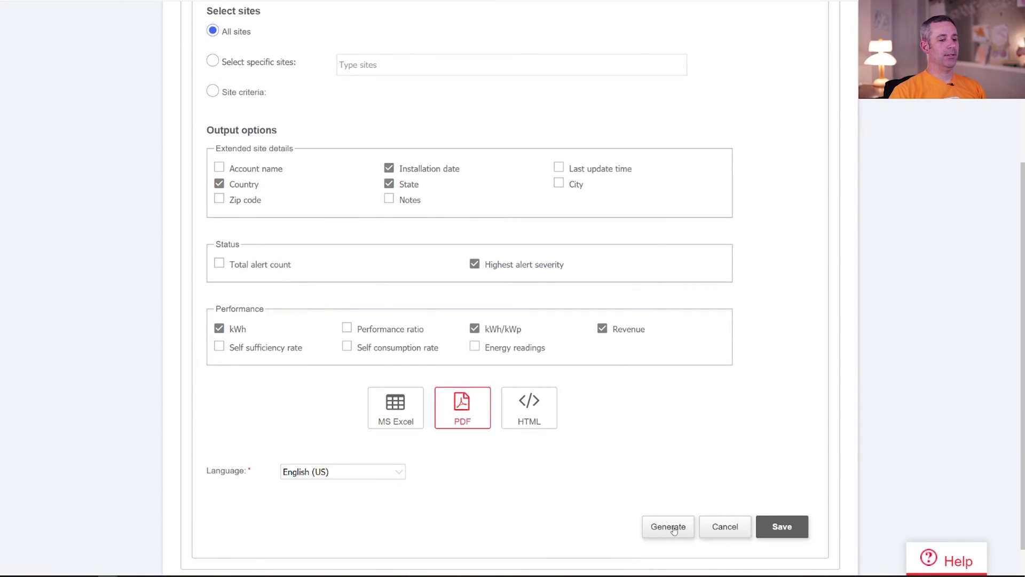
Cancel generating it at the date-range prompt, then go to the Support page
left_click(674, 528)
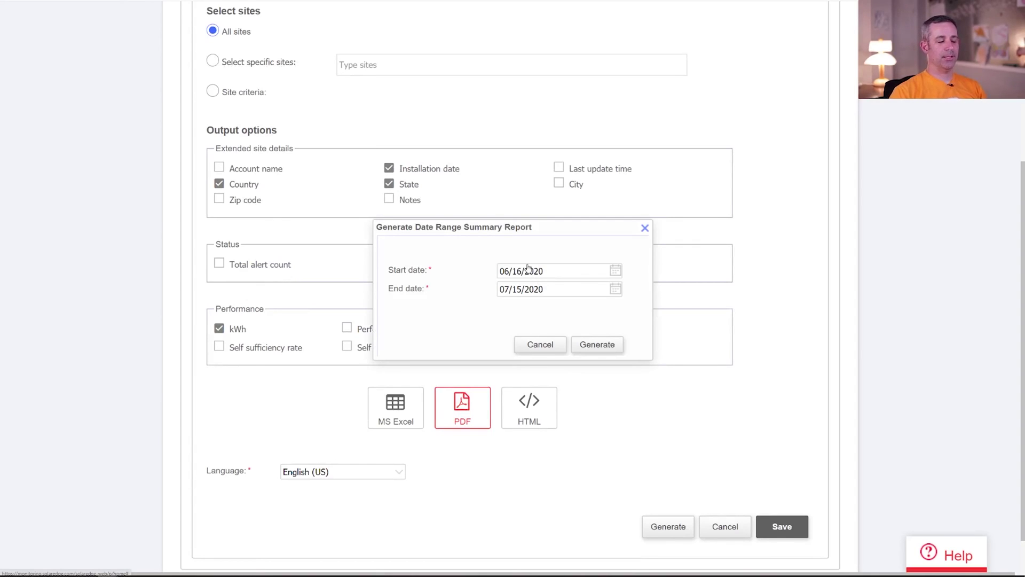
left_click(537, 346)
scroll(381, 159, "up", 5)
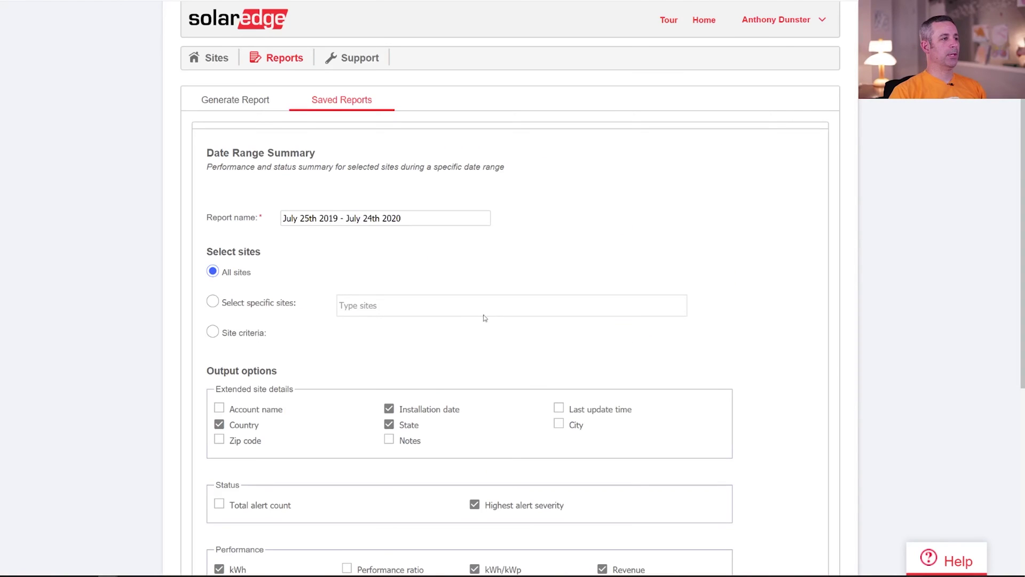
left_click(349, 53)
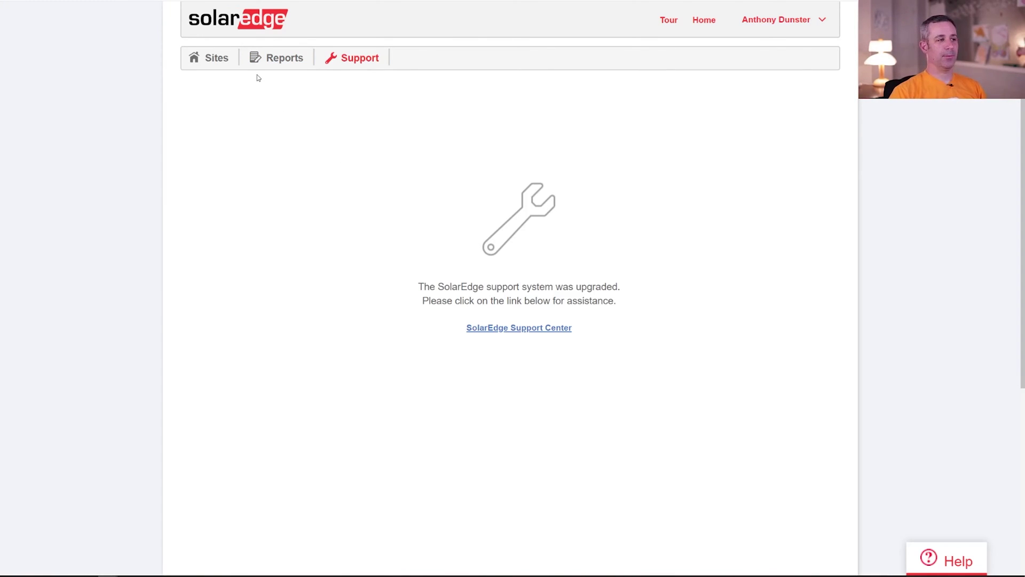
Return to the site list and open the Dunster Castle dashboard, showing 7.53 kW current power
left_click(213, 63)
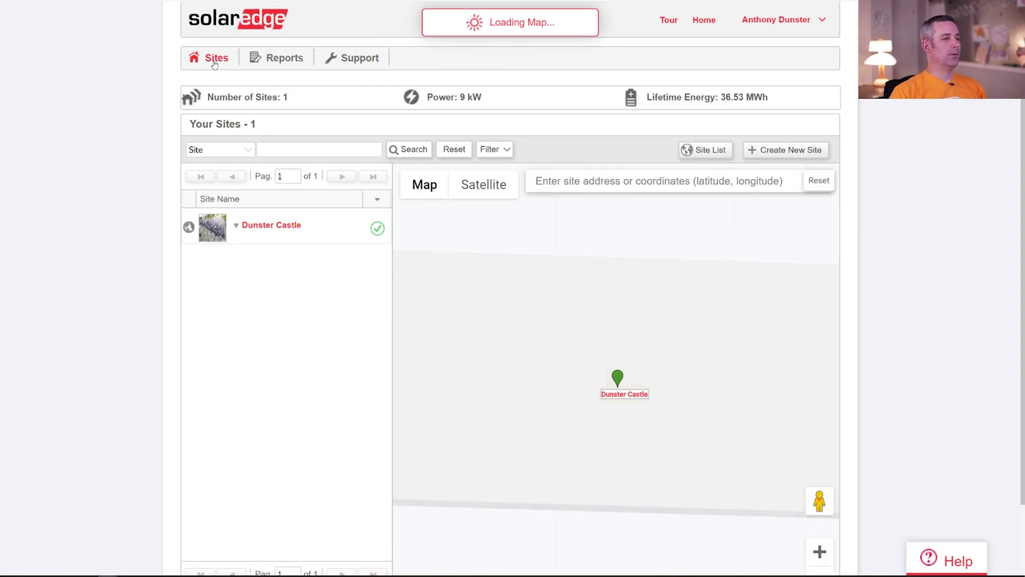
left_click(273, 228)
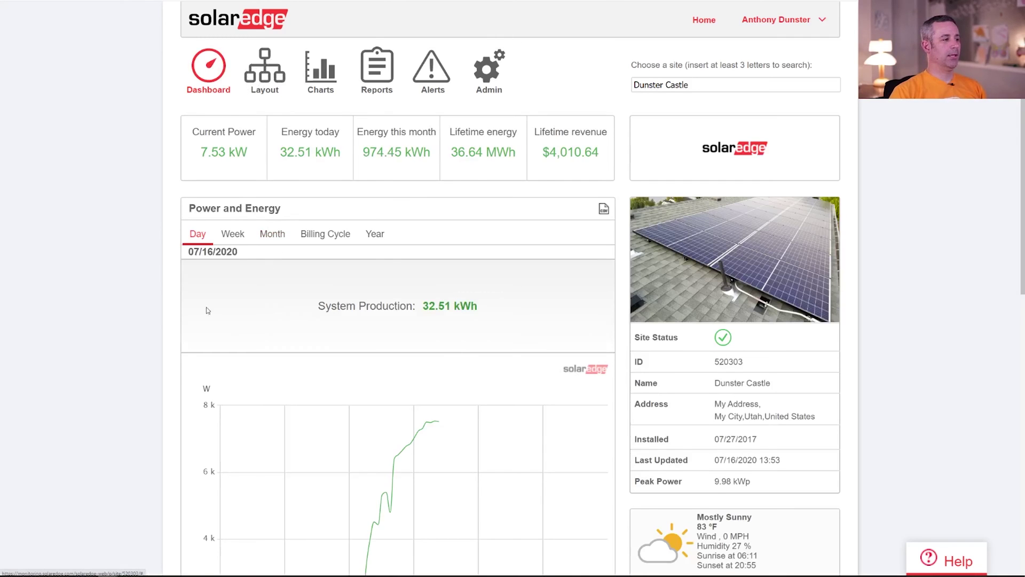
scroll(183, 314, "down", 3)
Switch the Comparative Energy chart from Quarter to Year view
scroll(184, 314, "down", 8)
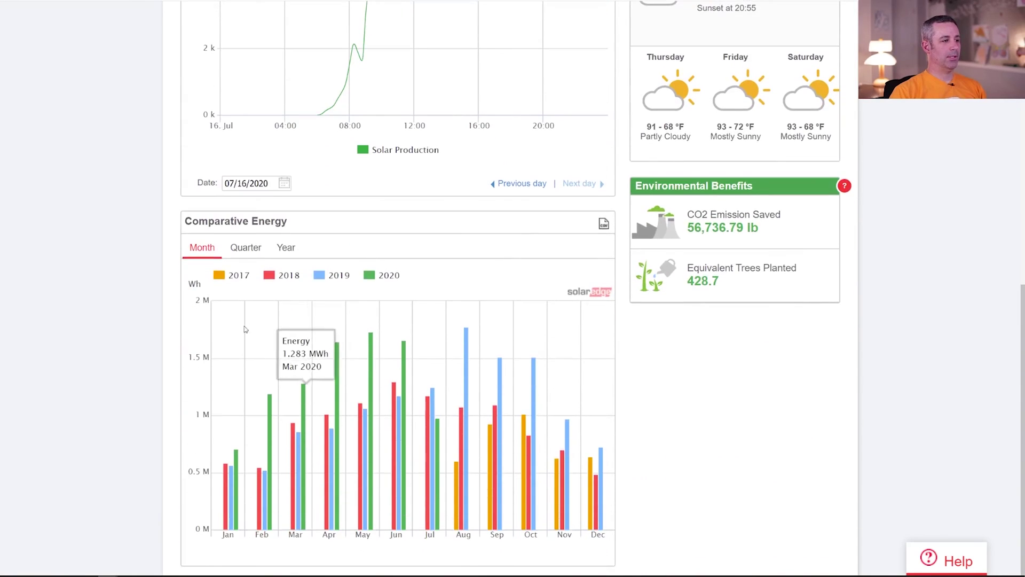
left_click(245, 247)
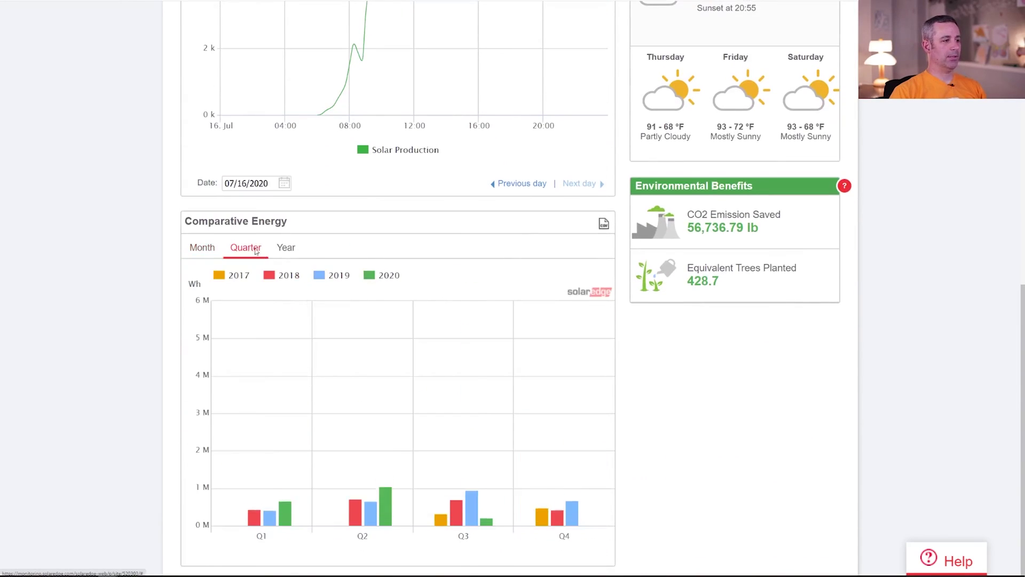
left_click(286, 248)
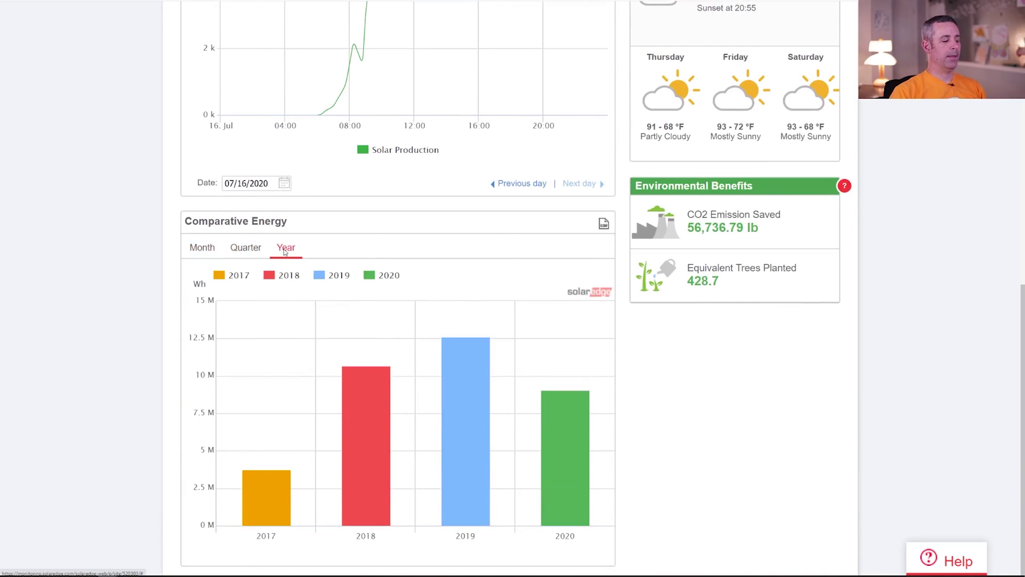
Show the Power and Energy chart for the whole year, then go to the Charts page
scroll(299, 281, "up", 5)
scroll(300, 281, "up", 3)
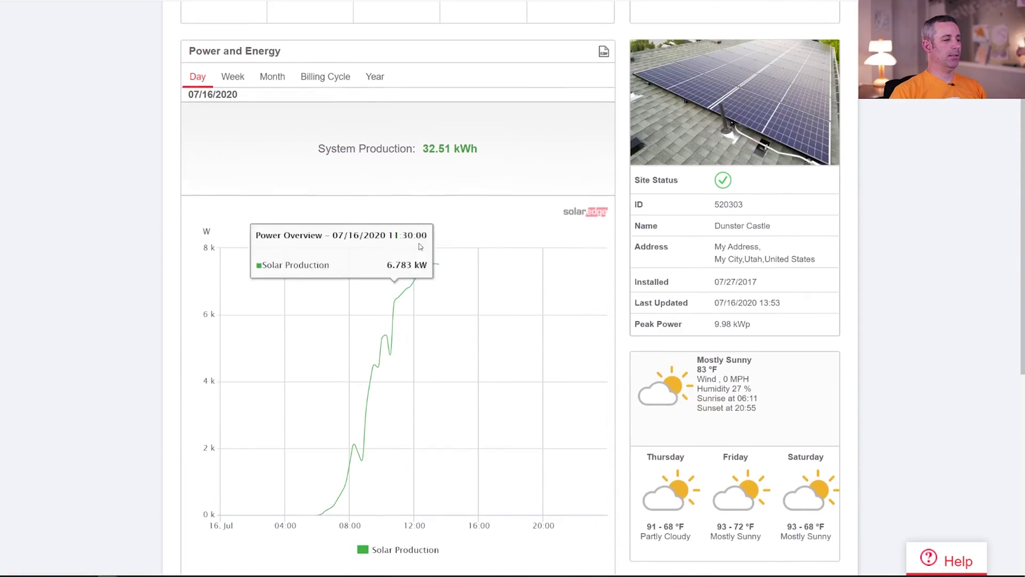
left_click(233, 77)
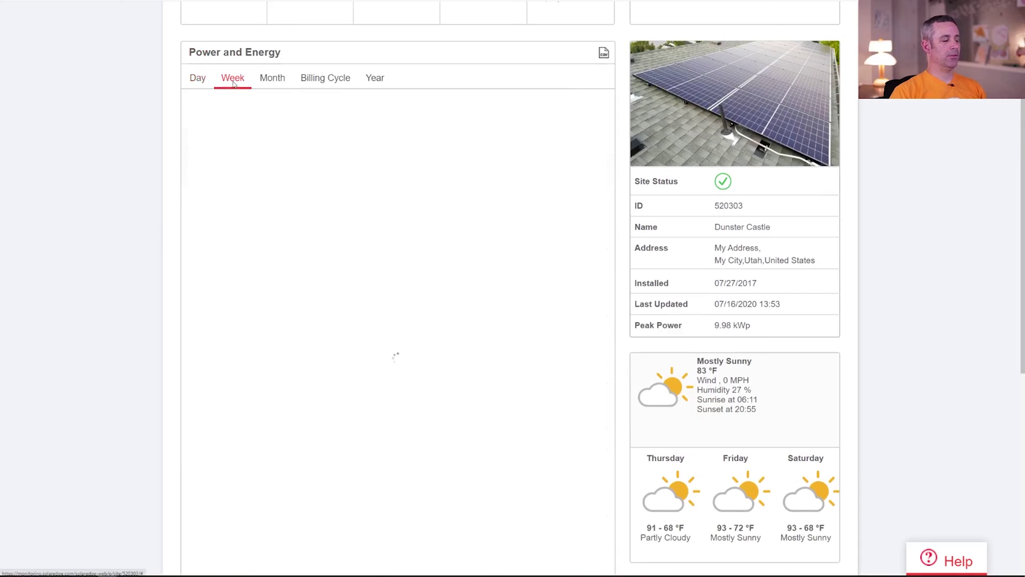
left_click(377, 81)
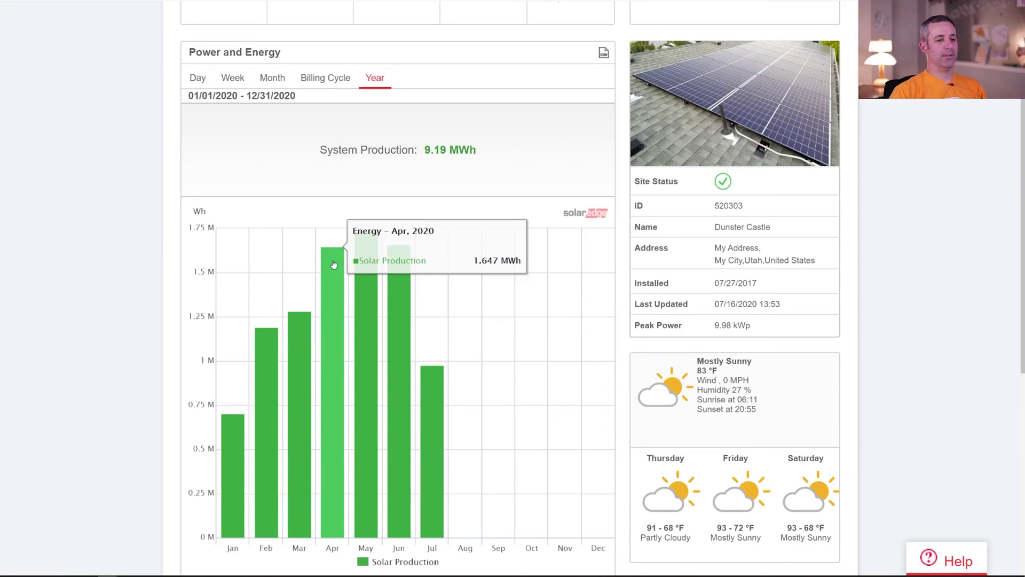
scroll(333, 263, "up", 3)
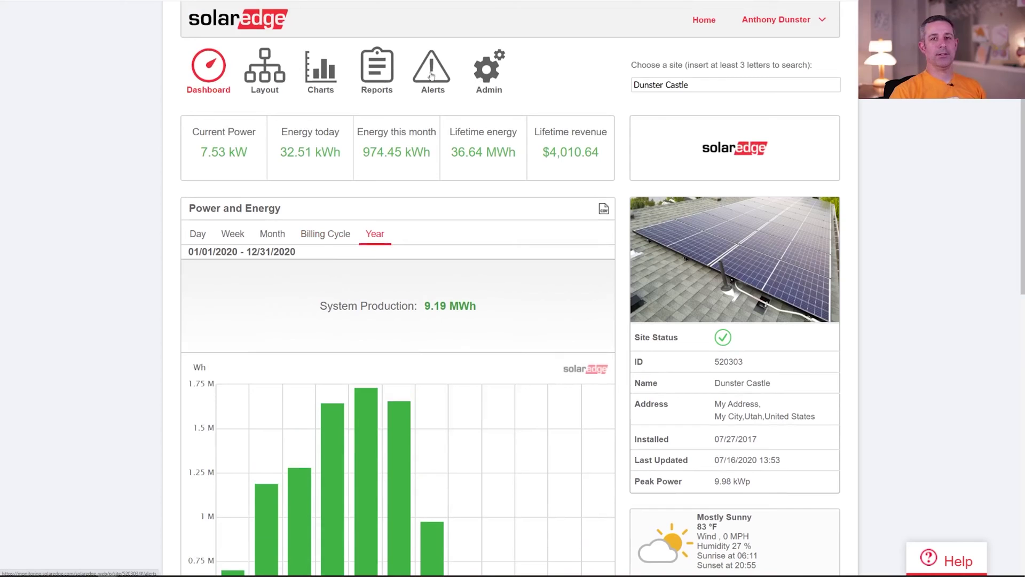
left_click(321, 79)
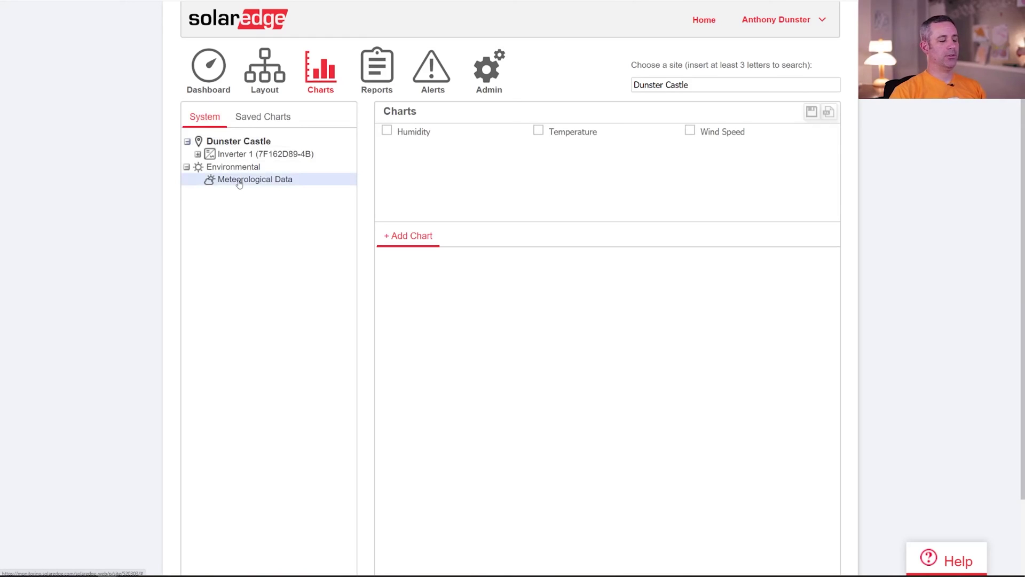
Chart Meteorological Temperature together with Dunster Castle site Power for 09/07/2020–16/07/2020
left_click(539, 131)
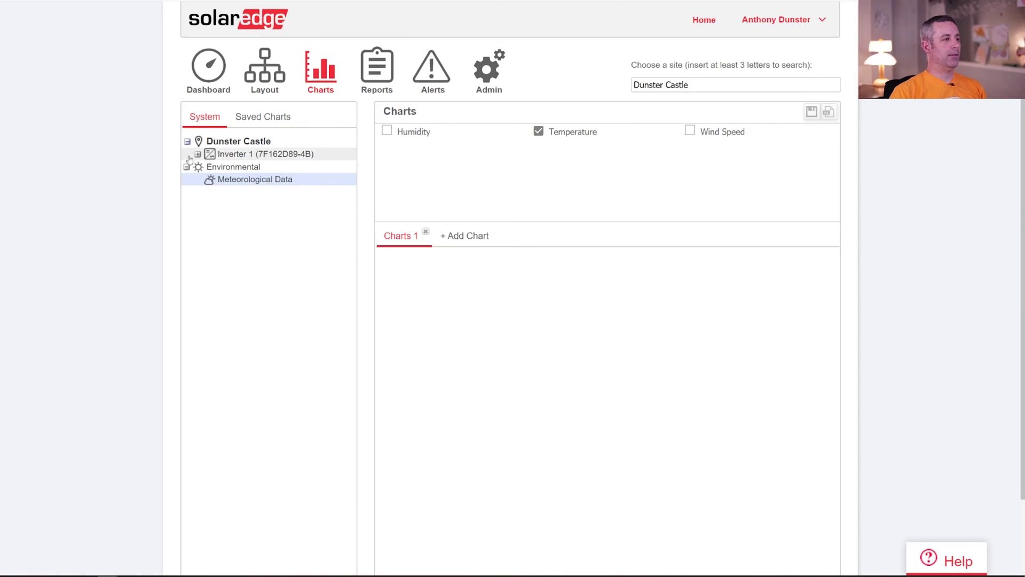
left_click(225, 156)
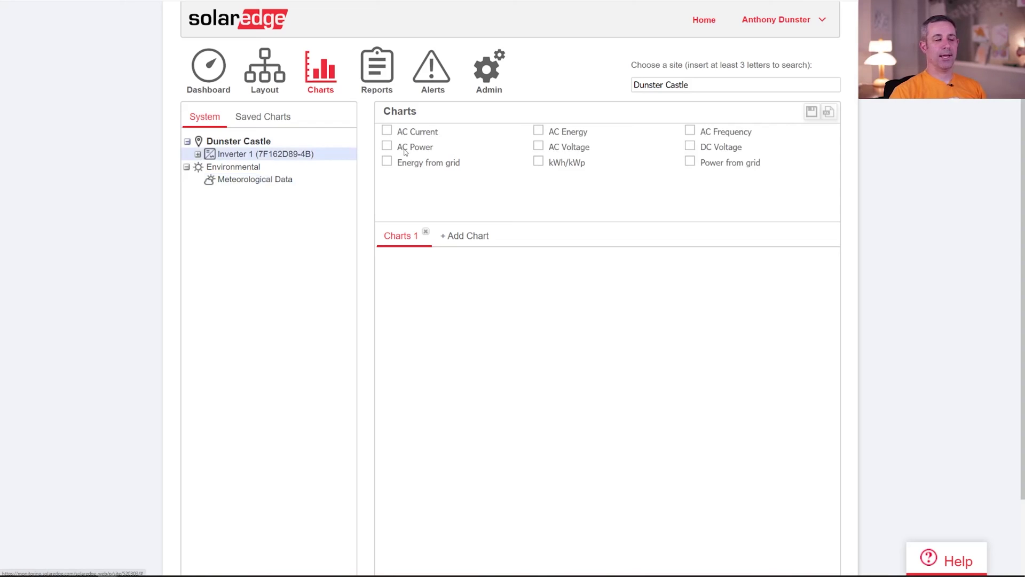
left_click(229, 144)
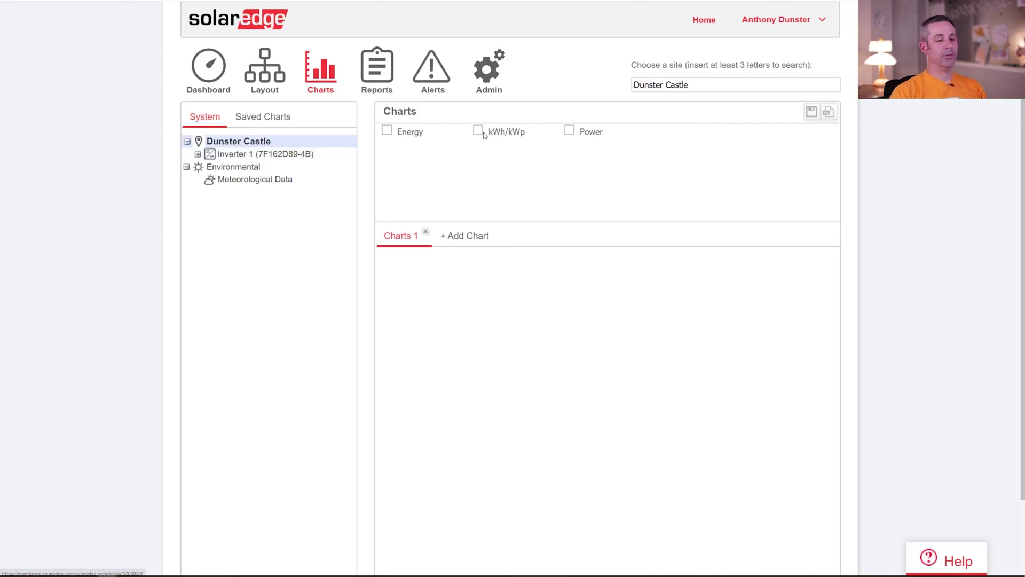
left_click(570, 131)
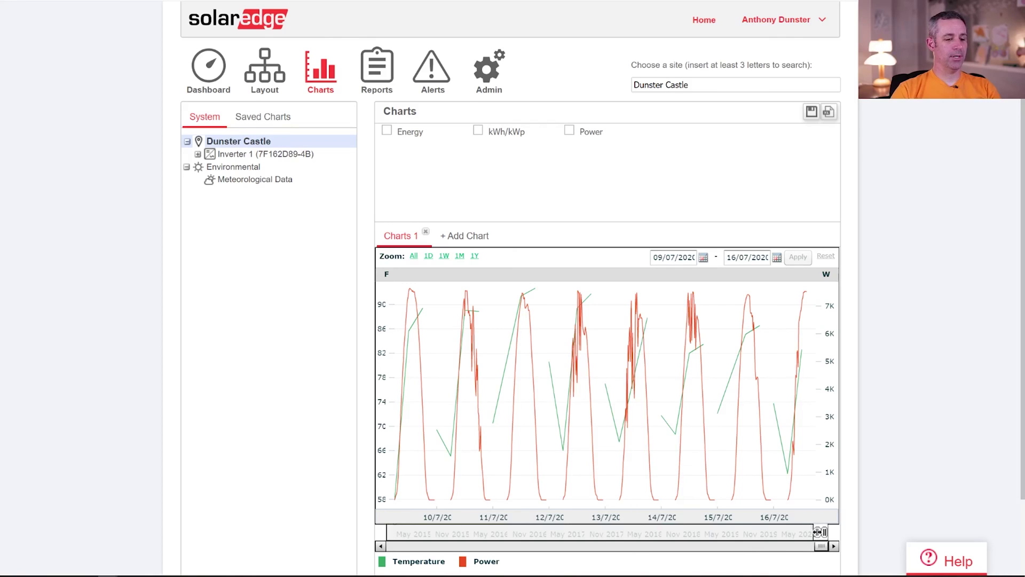
Move the chart start back to 29/12/2019, then list Inverter 1's measurements
left_click_drag(817, 531, 777, 533)
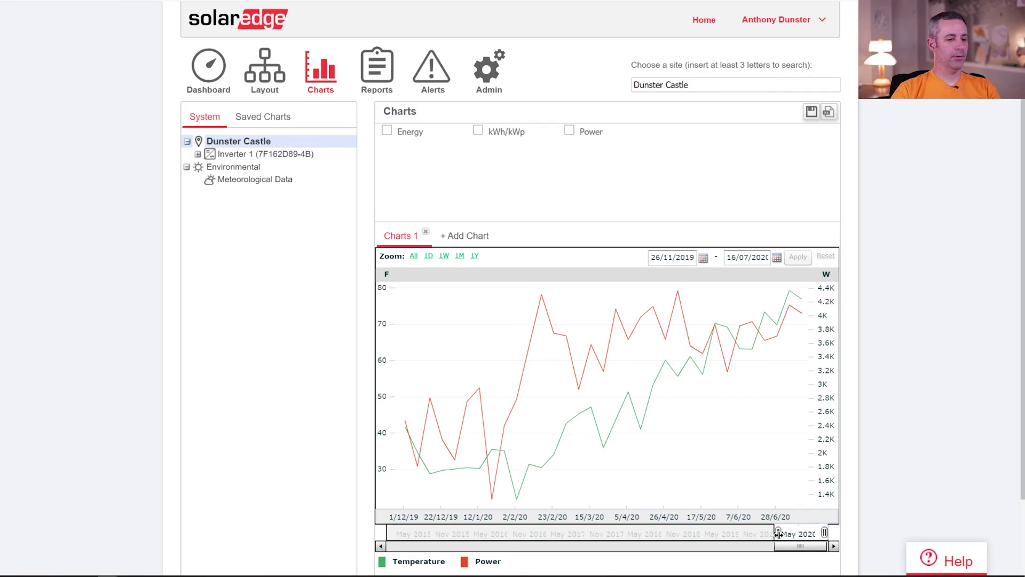
left_click_drag(778, 533, 755, 534)
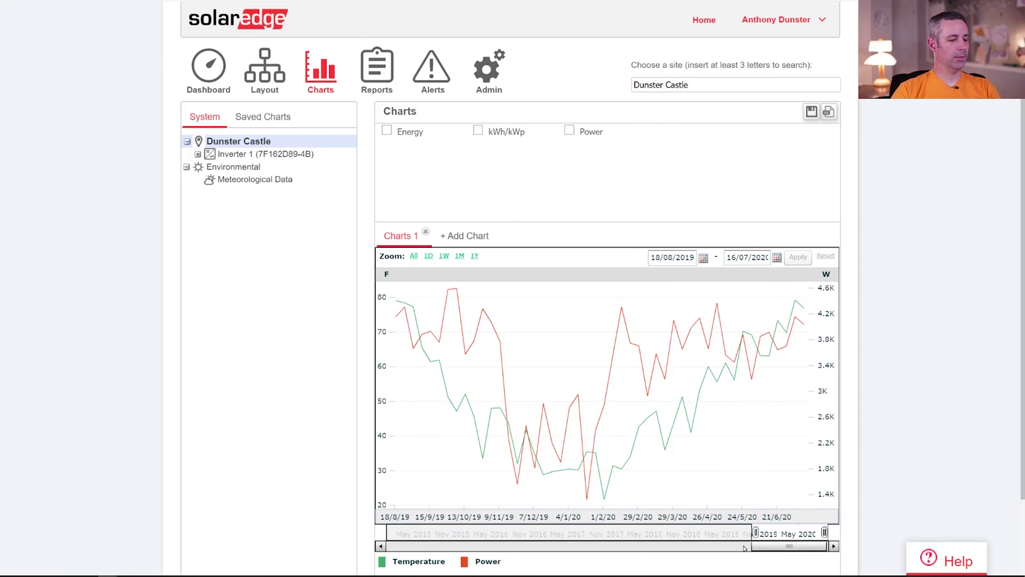
left_click_drag(755, 533, 787, 534)
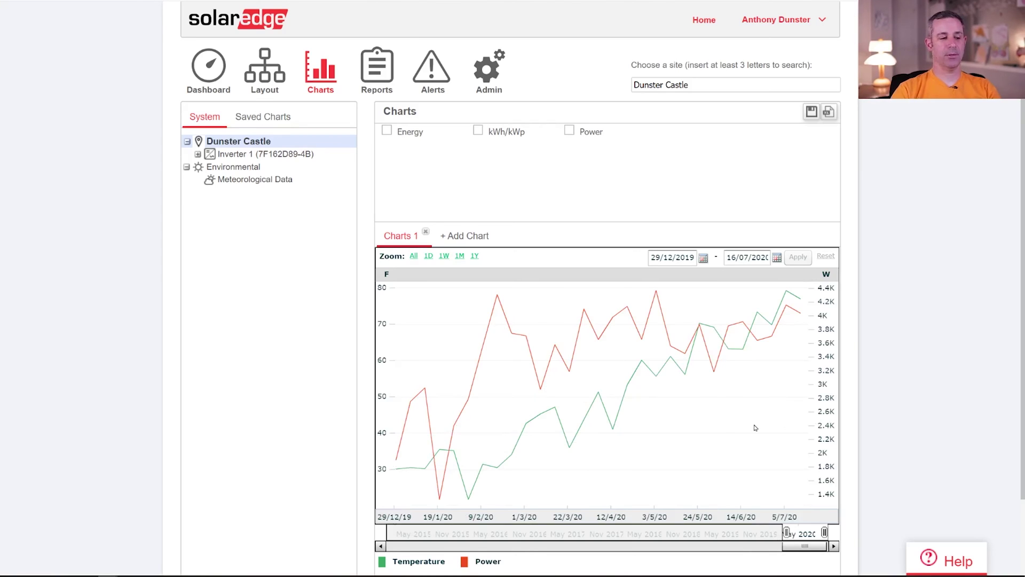
mouse_move(447, 461)
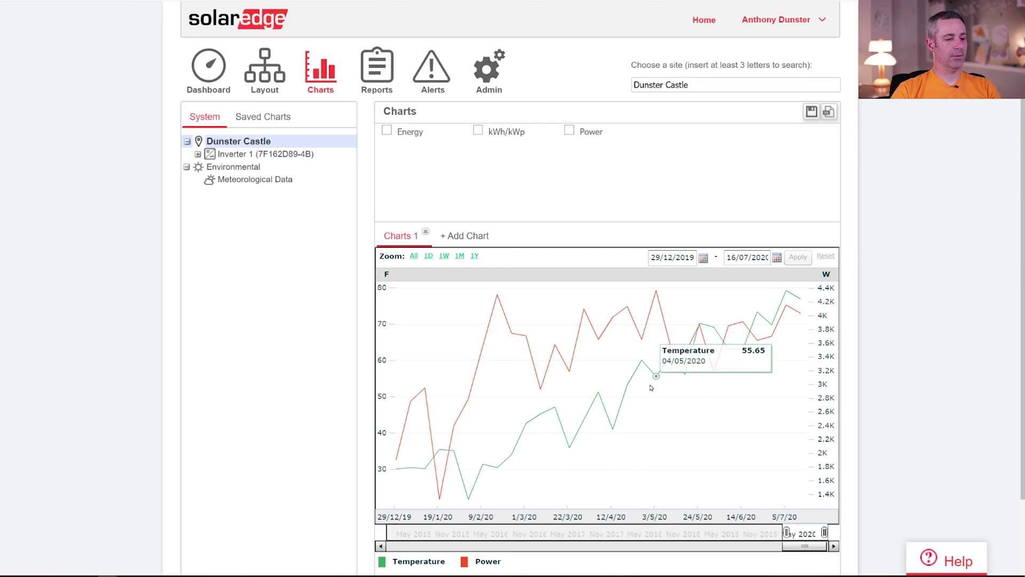
mouse_move(681, 371)
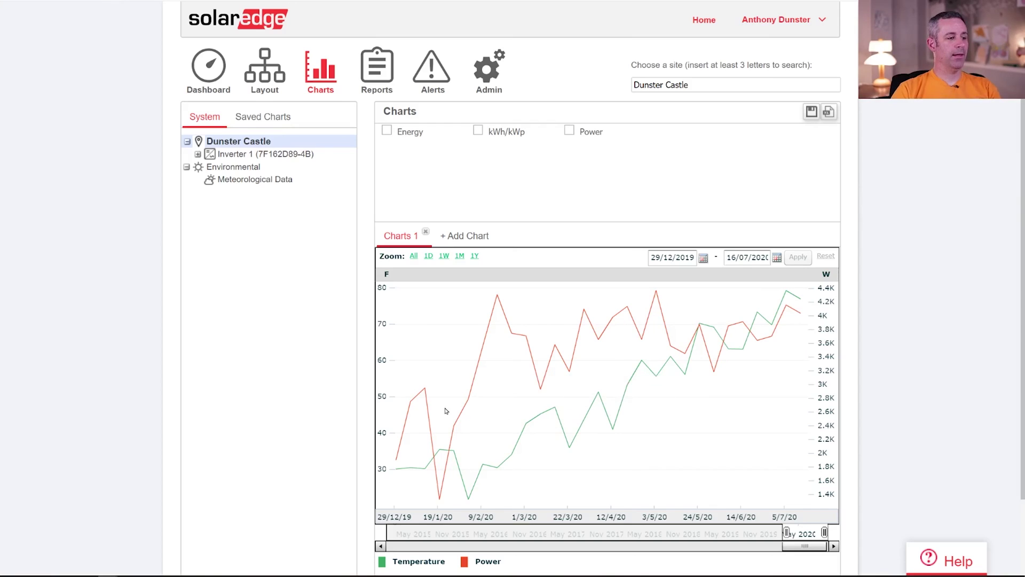
left_click(266, 154)
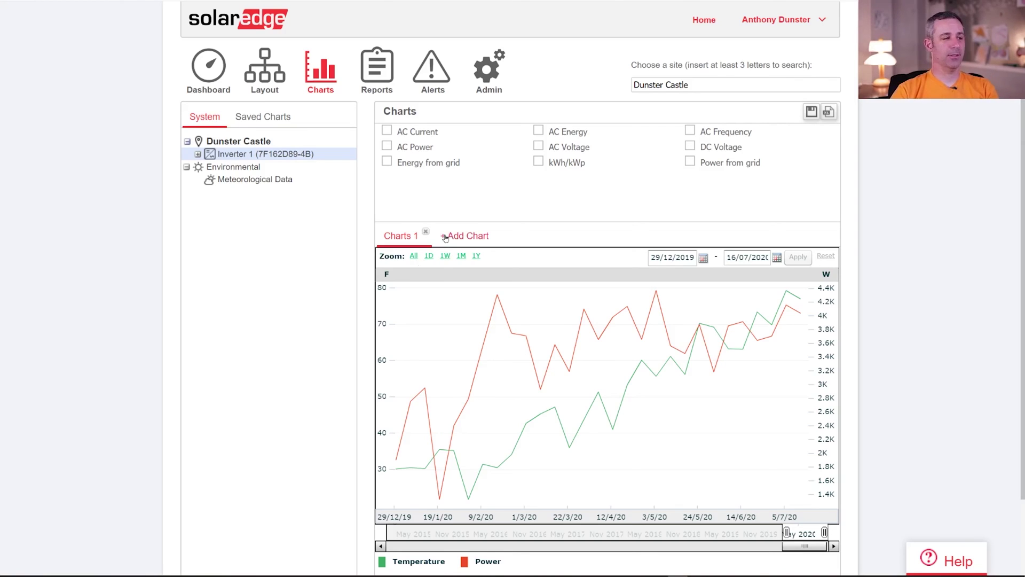
Create a new report and change its type from Periodic AC Energy to Site Status
left_click(380, 73)
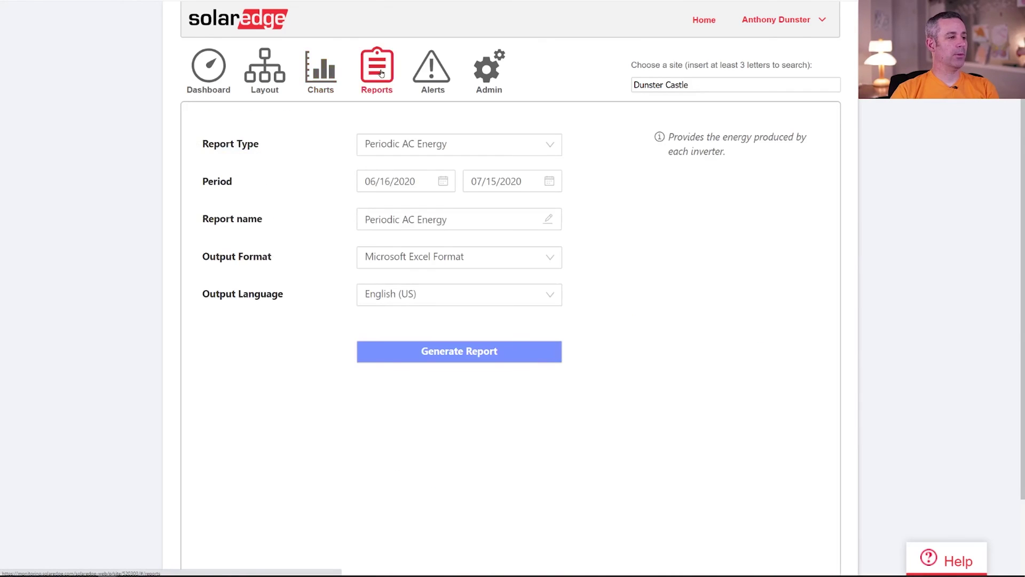
left_click(558, 144)
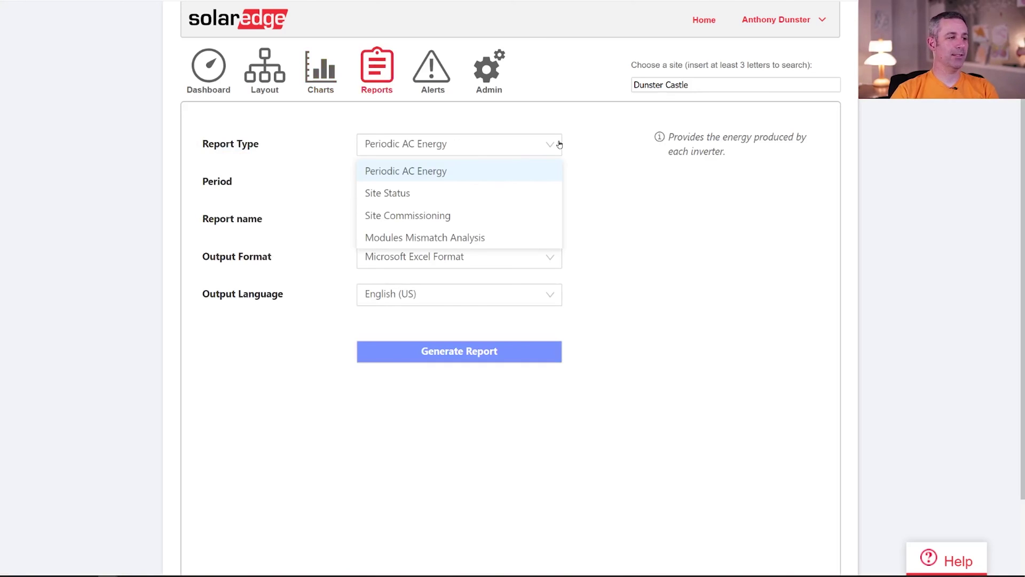
left_click(430, 173)
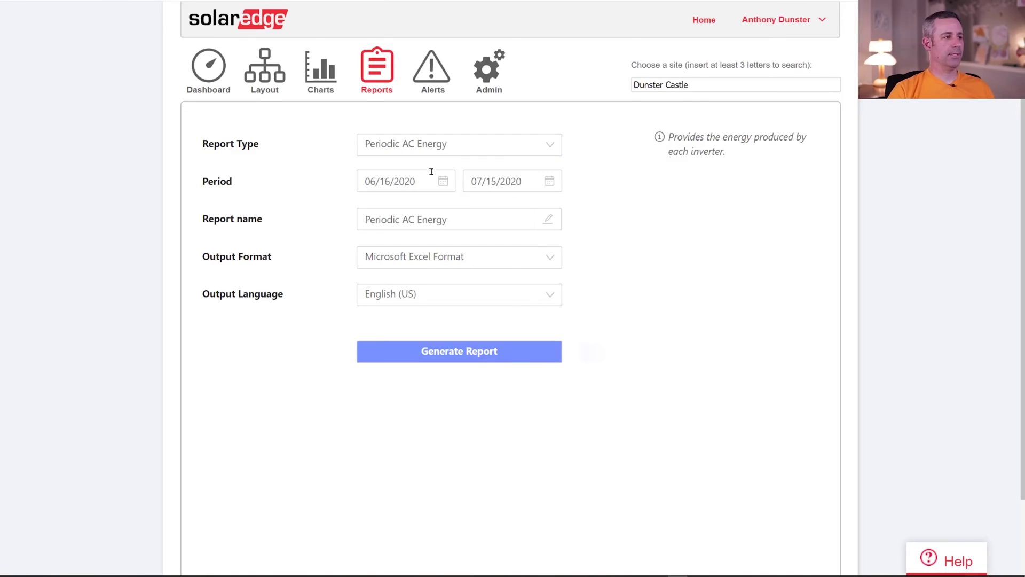
left_click(448, 145)
left_click(407, 187)
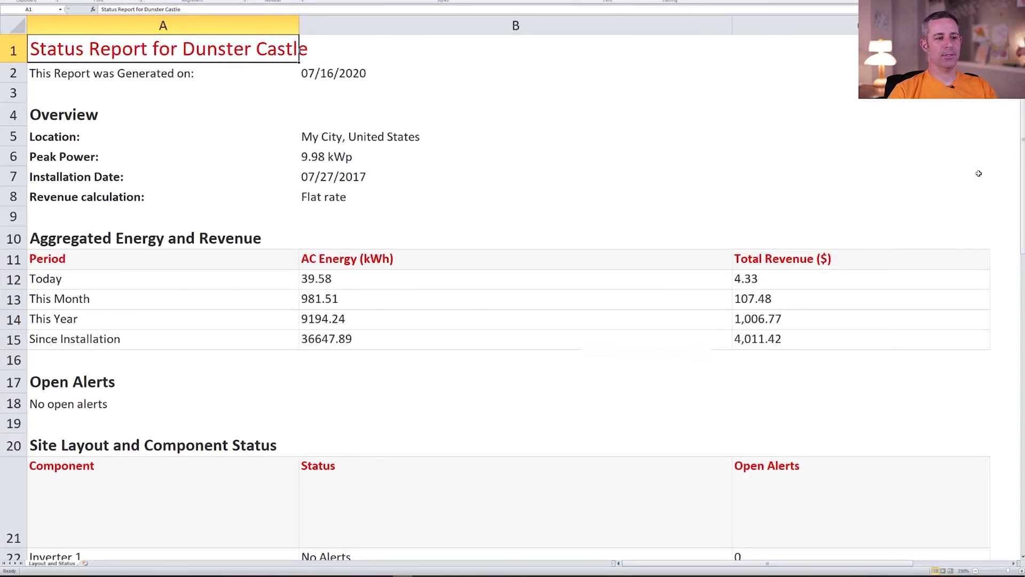
mouse_move(1021, 127)
left_mouse_down()
mouse_move(1009, 283)
mouse_move(1019, 430)
mouse_move(1021, 128)
left_mouse_up()
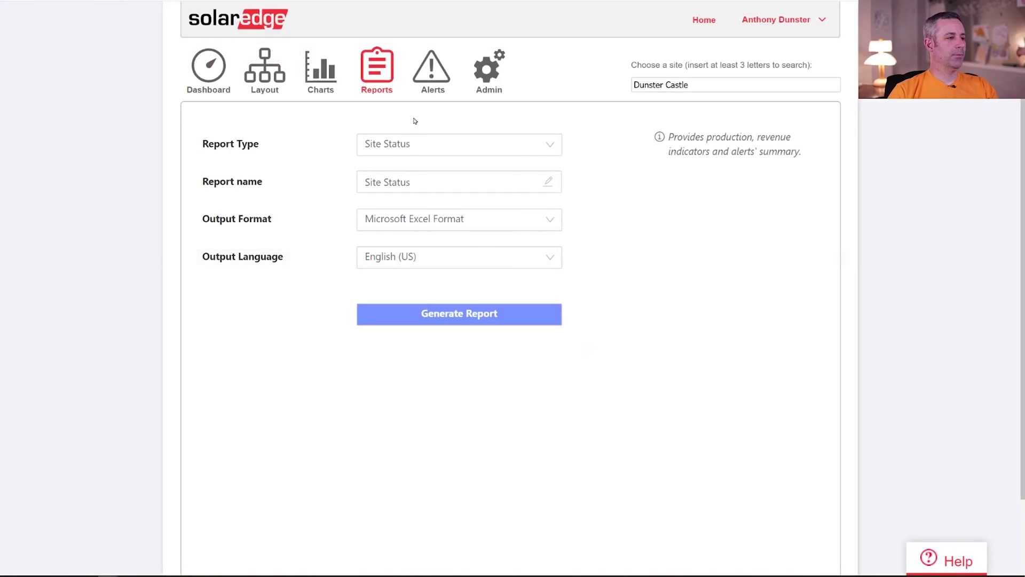
Check the site's alerts list, which shows no open alerts, then go to Admin settings
left_click(411, 152)
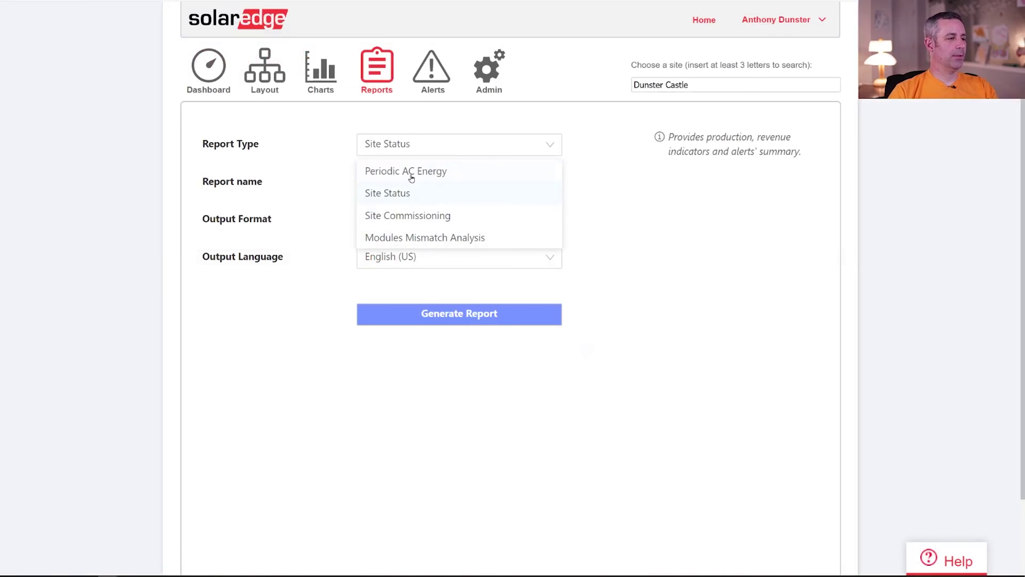
left_click(428, 75)
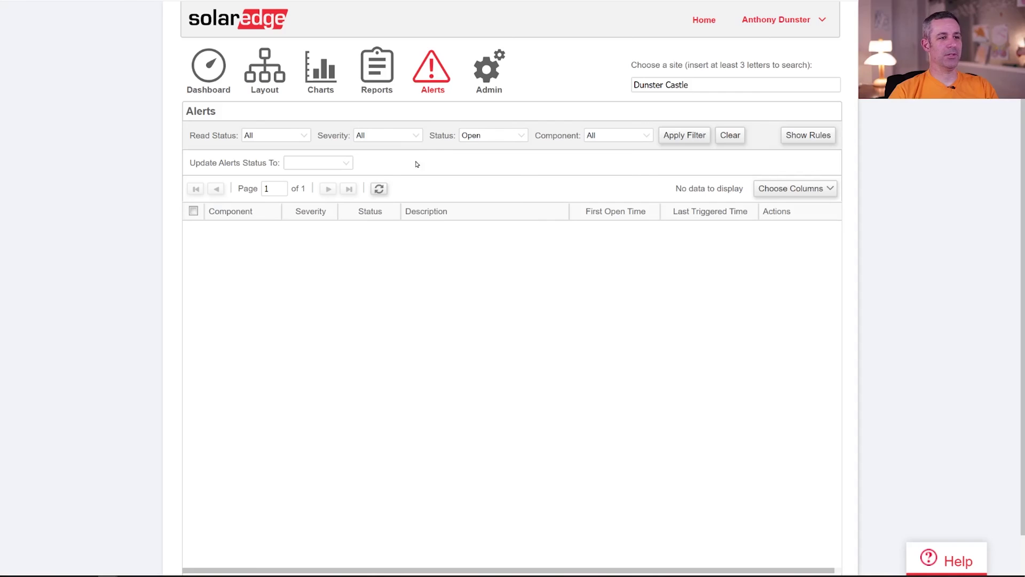
left_click(492, 75)
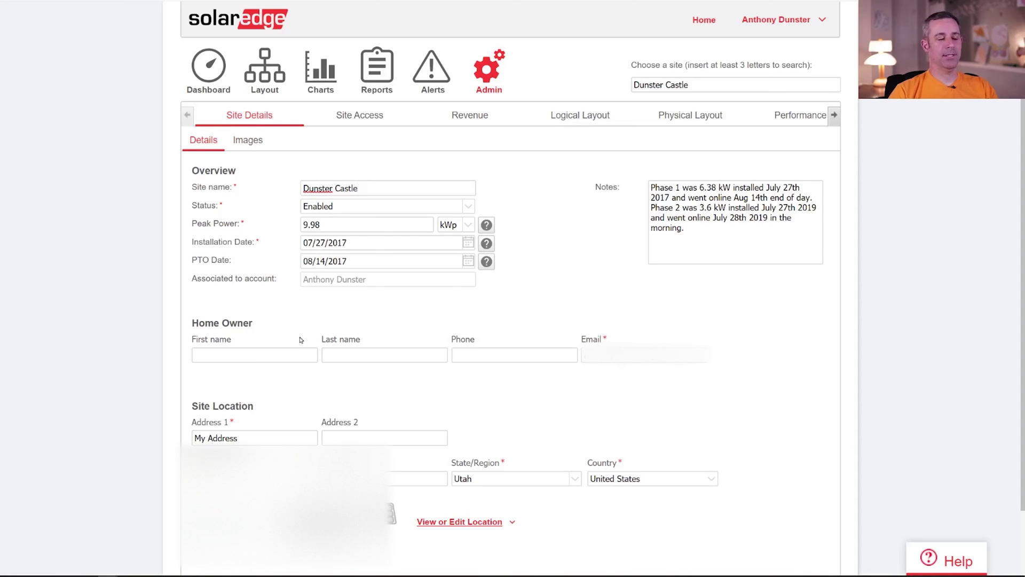
Look over Site Details and the site images (rooftop panel photo, empty installer logo)
scroll(283, 361, "down", 2)
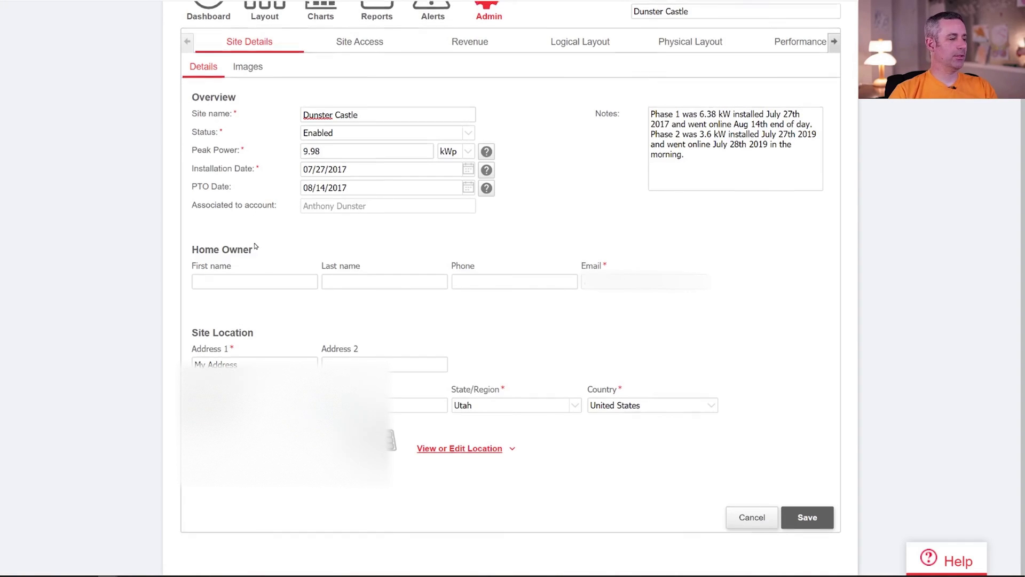
scroll(255, 235, "up", 2)
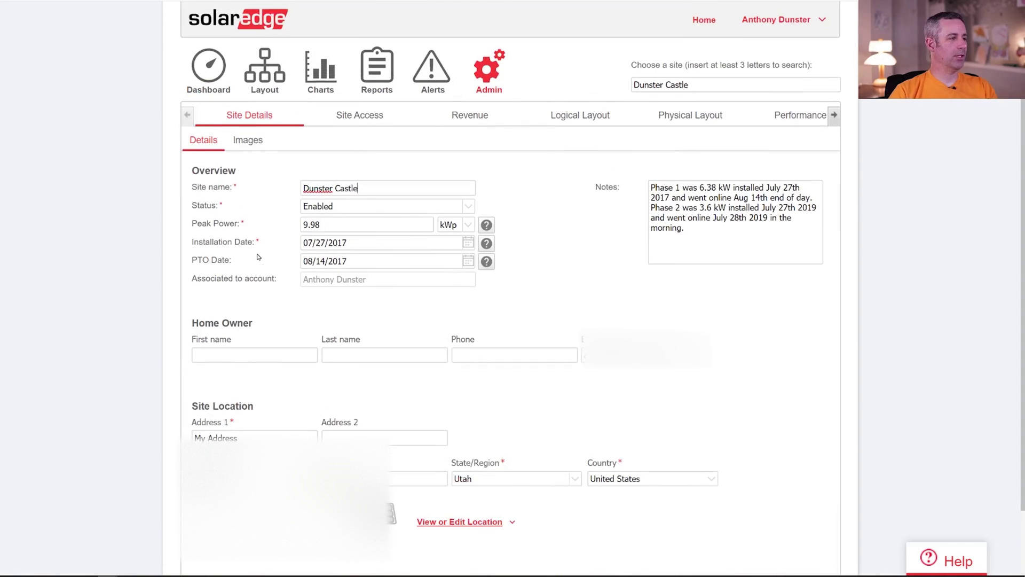
left_click(249, 140)
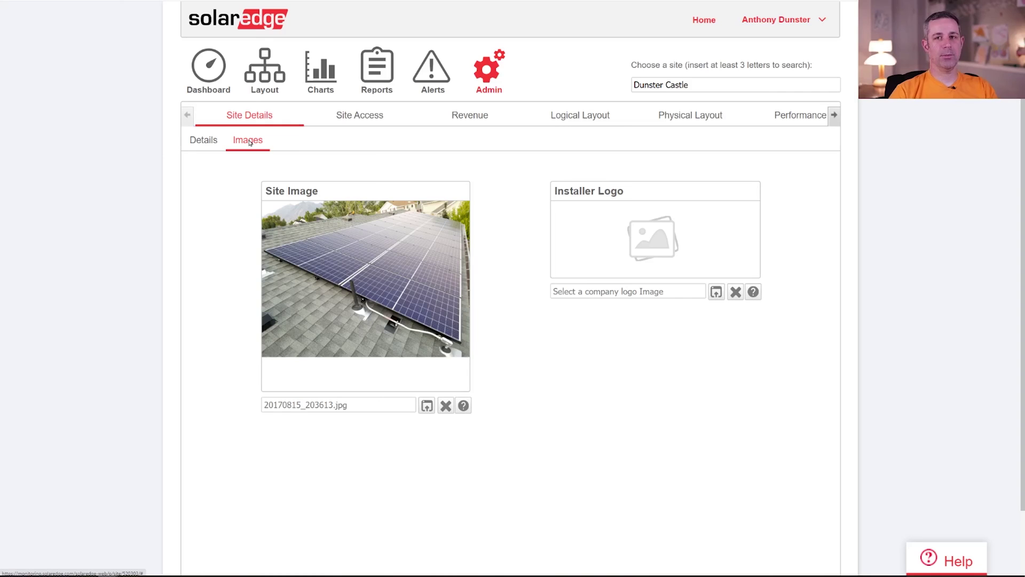
left_click(384, 118)
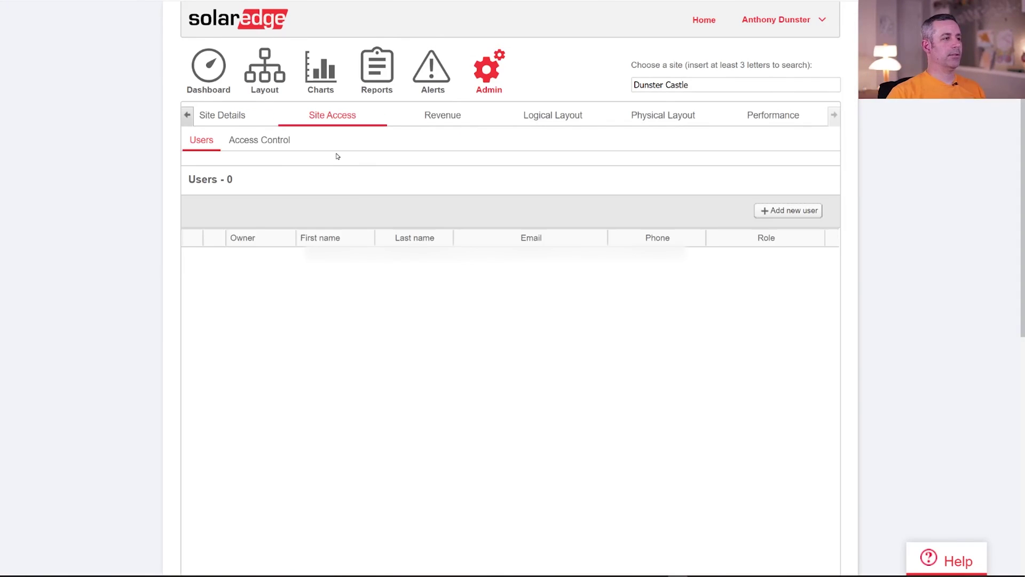
Review the site's Access Control and flat Revenue rate settings, ending on Logical Layout
left_click(253, 145)
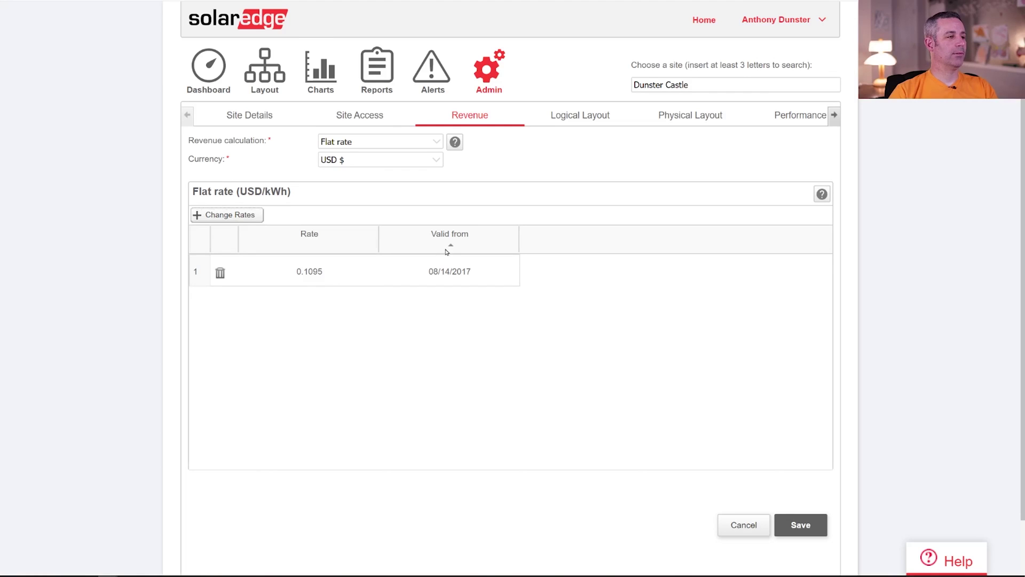
left_click(589, 122)
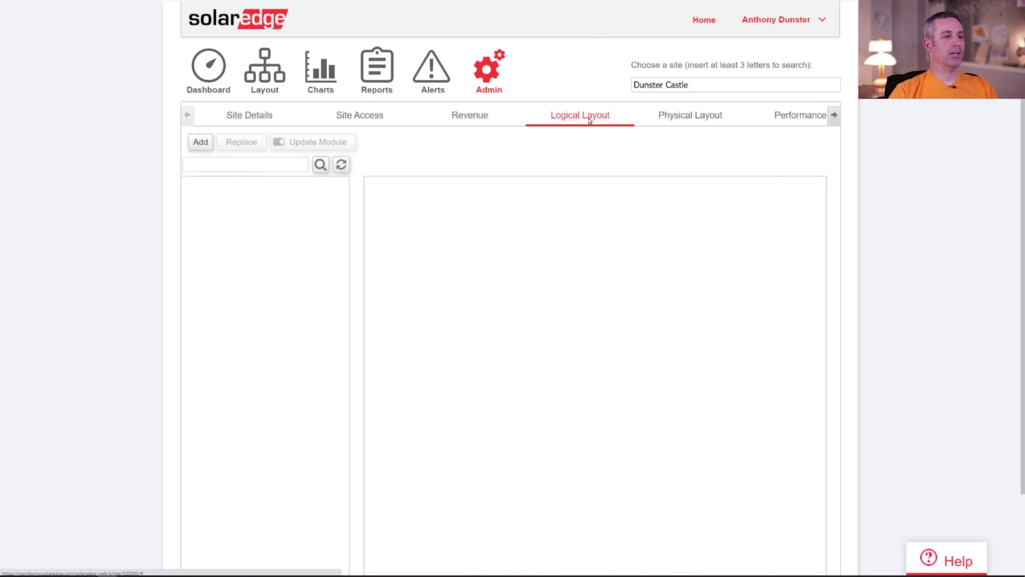
Expand Inverter 1, then open the published physical layout in the editor and dismiss the tips
left_click(198, 195)
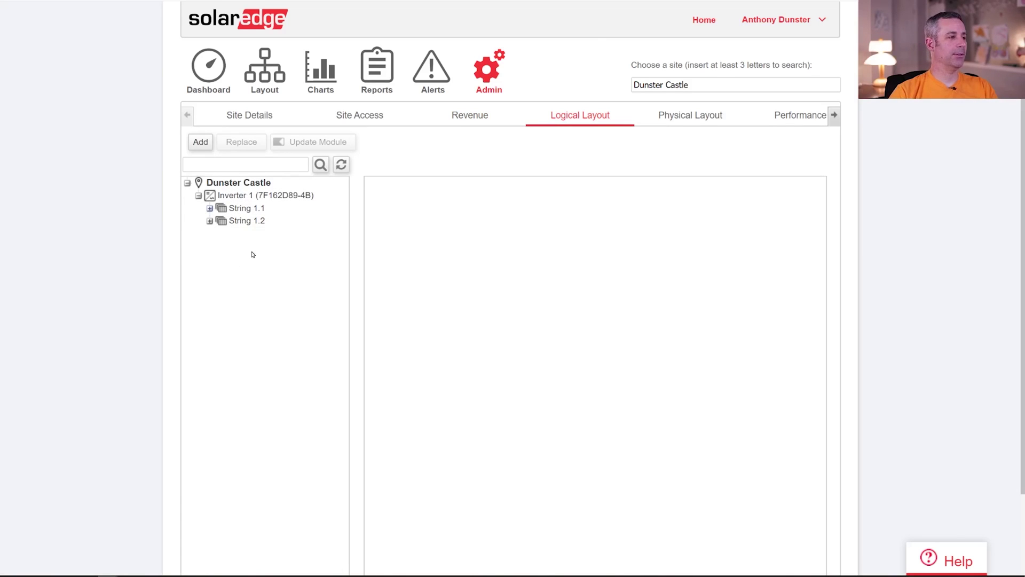
left_click(676, 118)
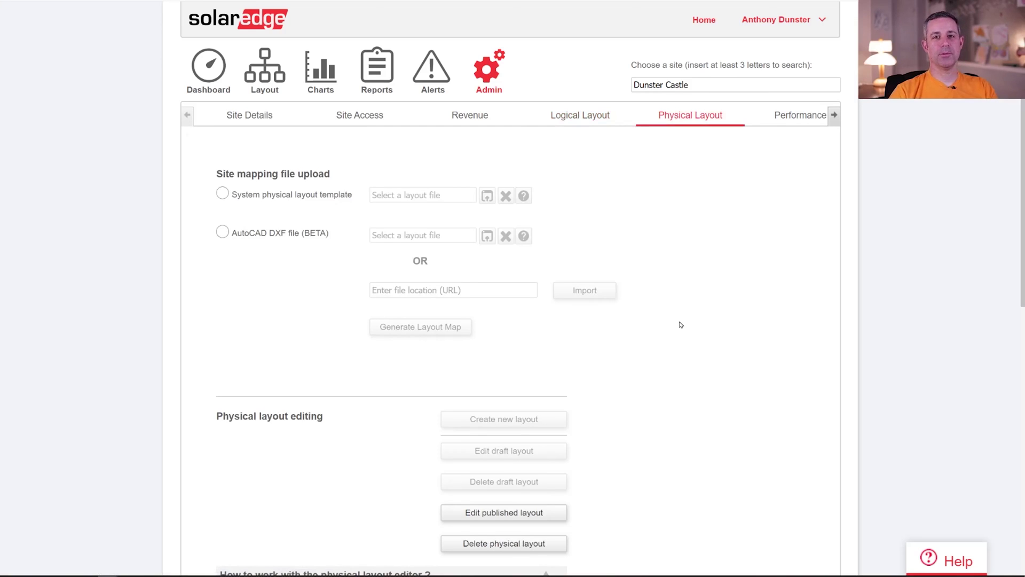
left_click(494, 514)
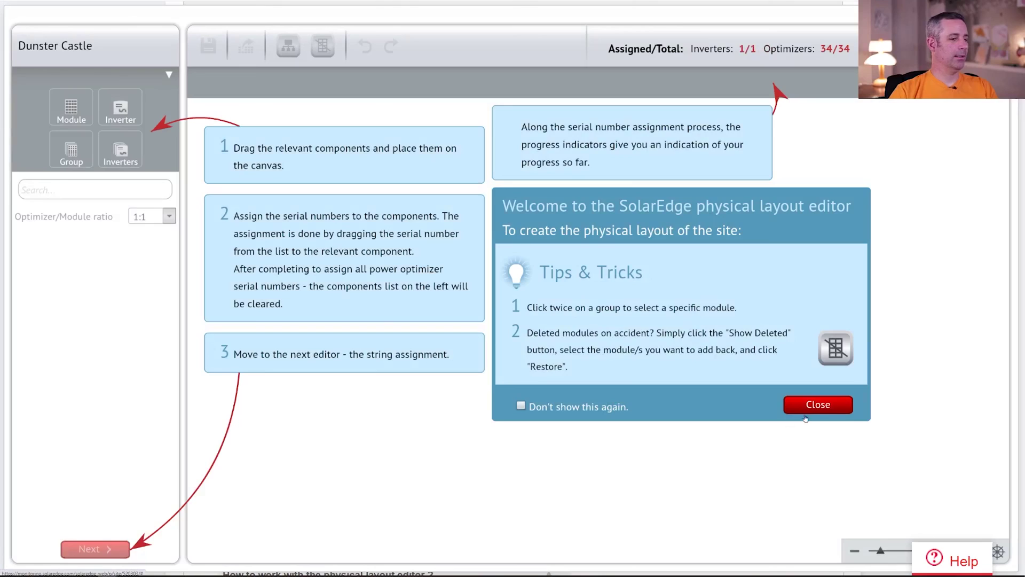
left_click(806, 412)
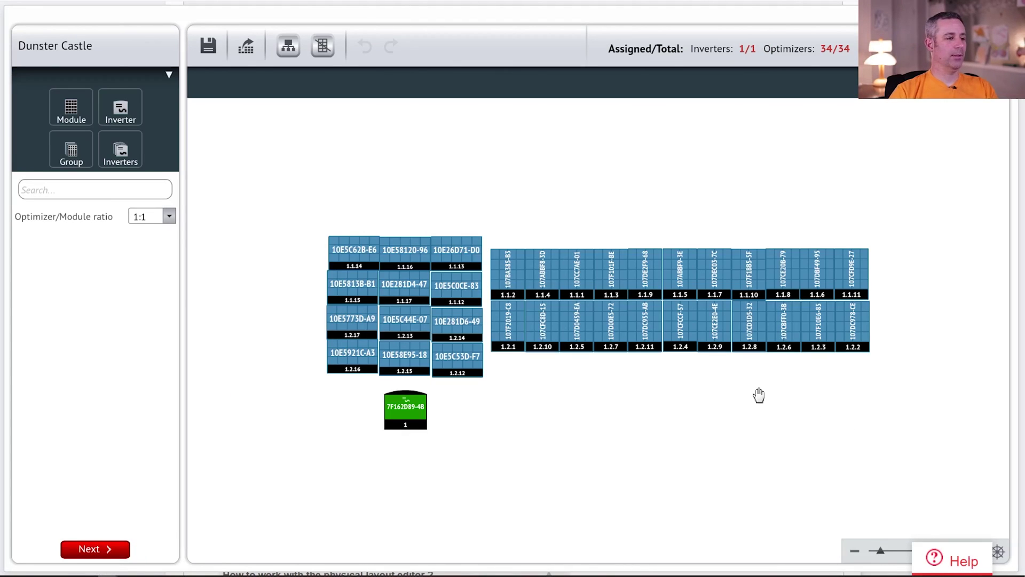
Drag module 1.1.16 up beside module 1.1.14 and nudge it to clear the overlap
mouse_move(543, 331)
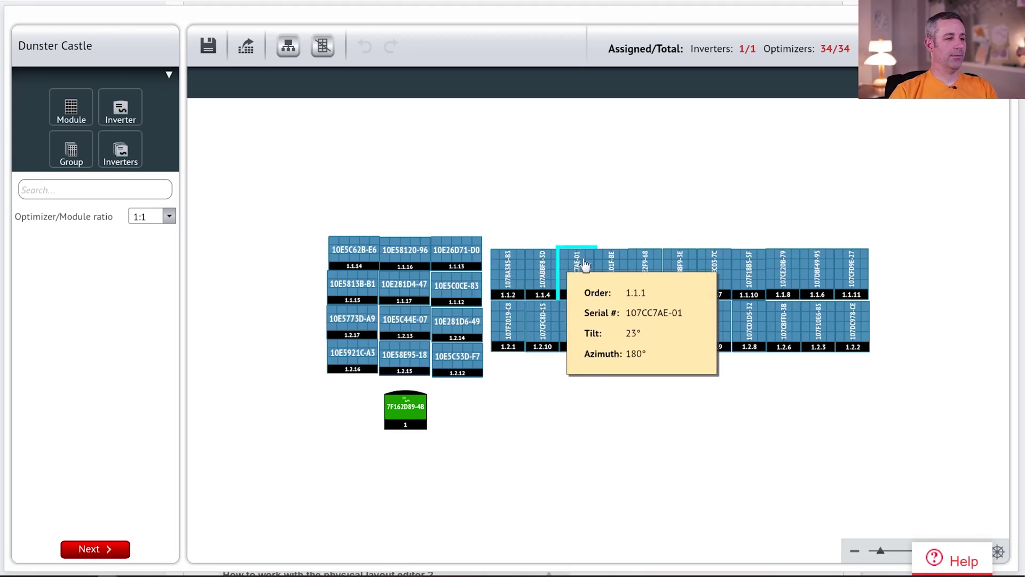
mouse_move(815, 267)
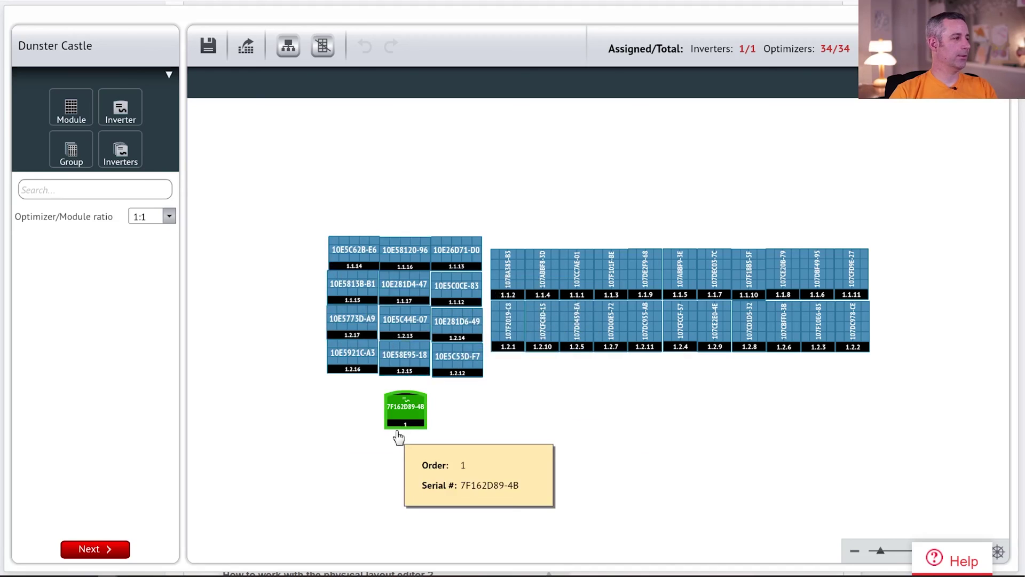
left_click(358, 248)
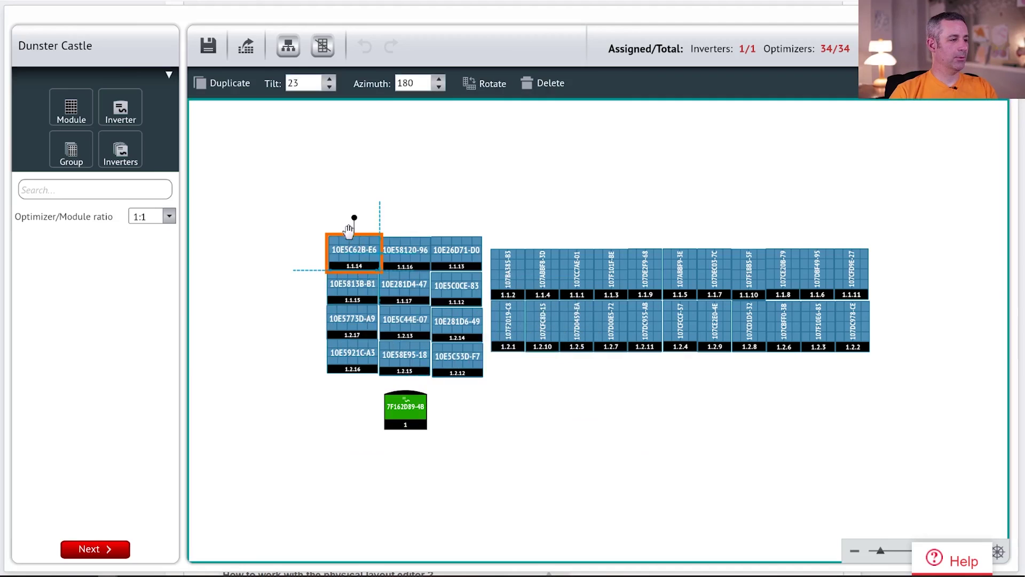
mouse_move(384, 255)
left_mouse_down()
mouse_move(414, 225)
mouse_move(394, 227)
mouse_move(395, 246)
left_mouse_up()
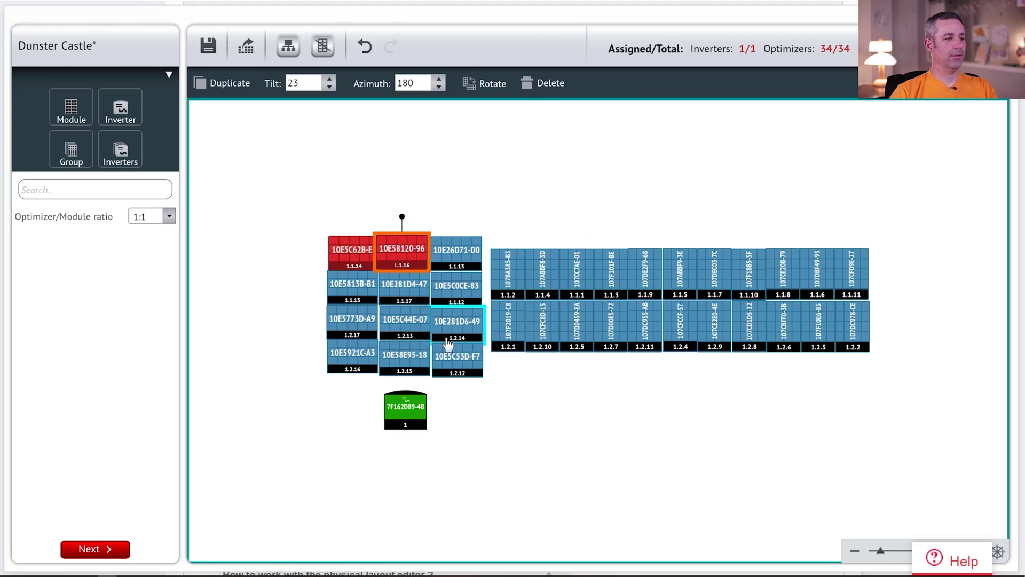
left_click(591, 400)
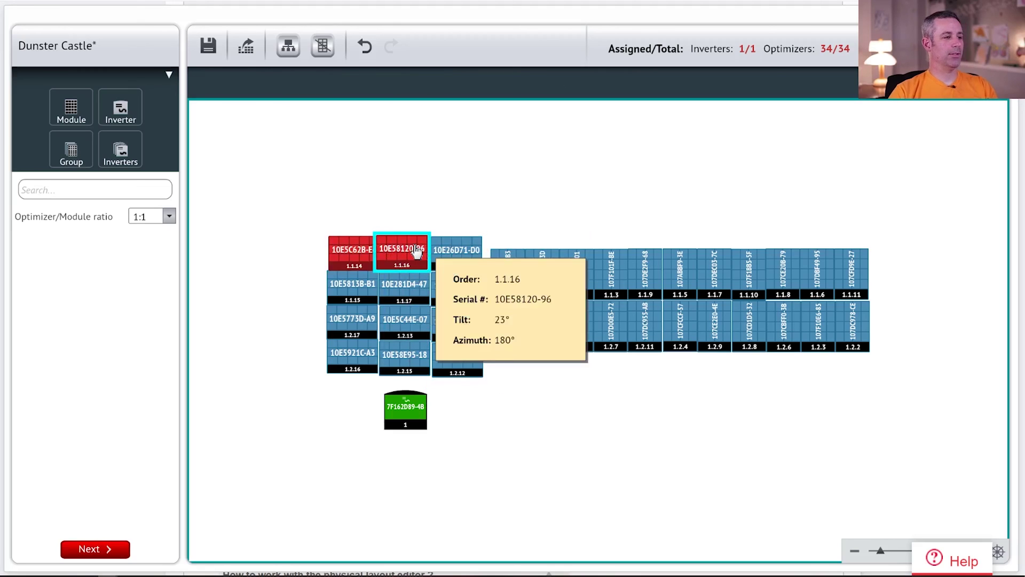
left_click_drag(417, 253, 407, 244)
left_click(530, 404)
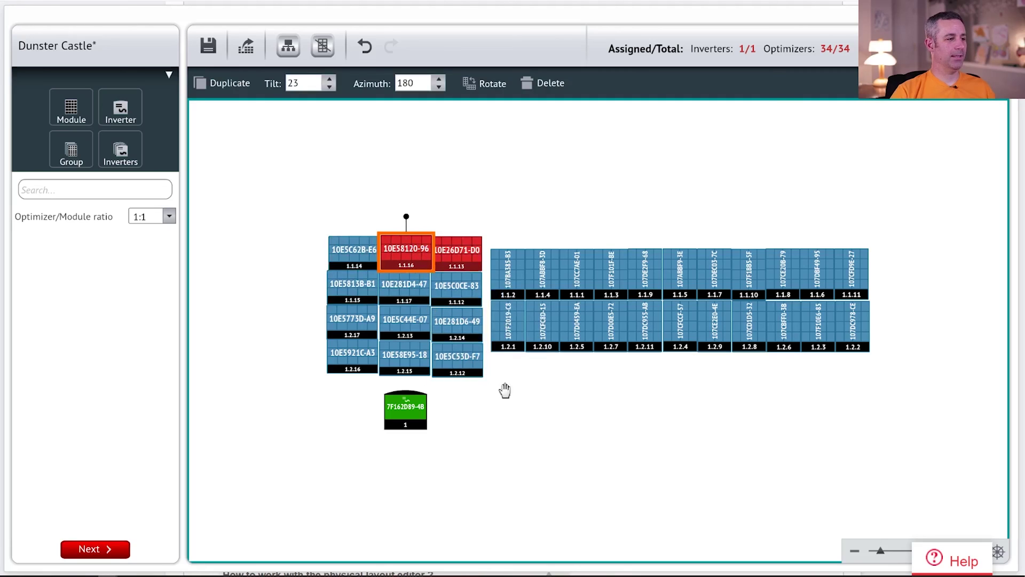
left_click(510, 393)
Leave the layout editor without saving and view the site's Performance settings
mouse_move(447, 308)
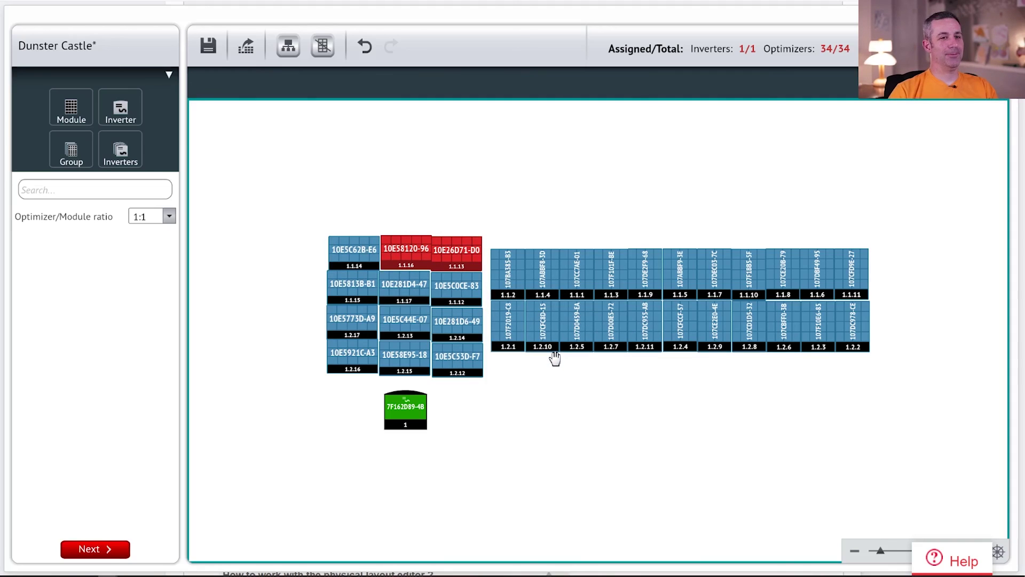
key("Escape")
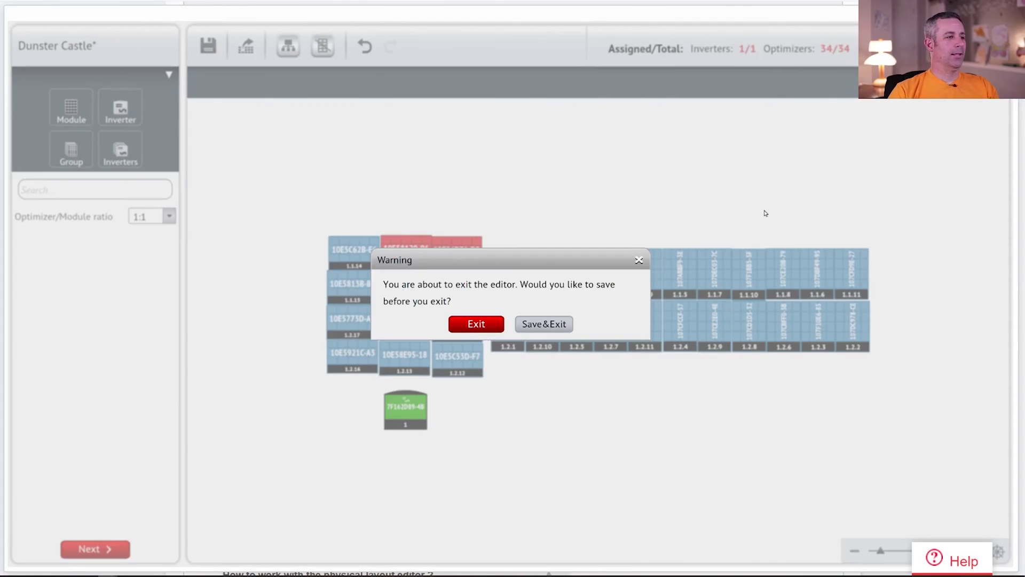
left_click(473, 322)
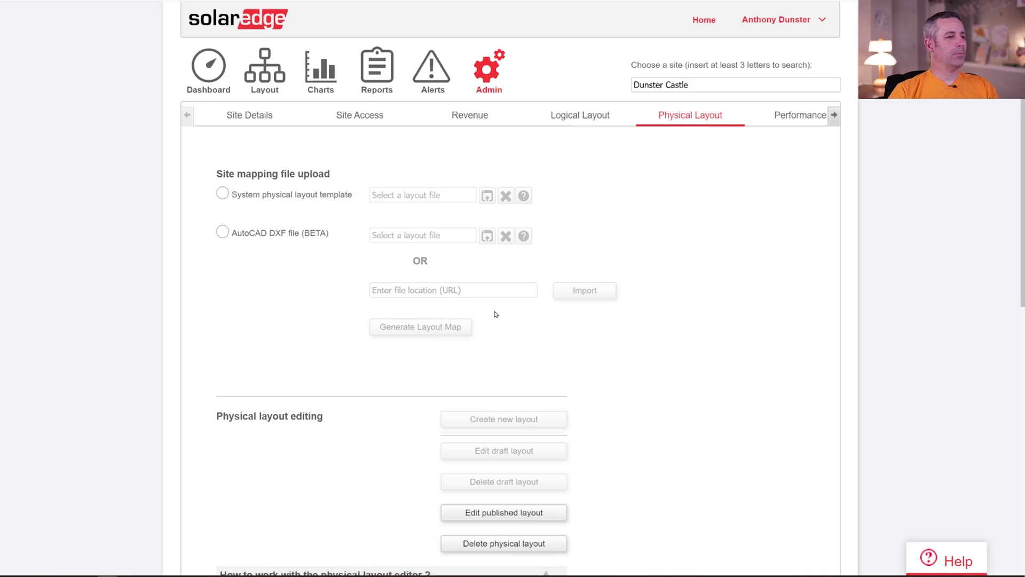
left_click(800, 114)
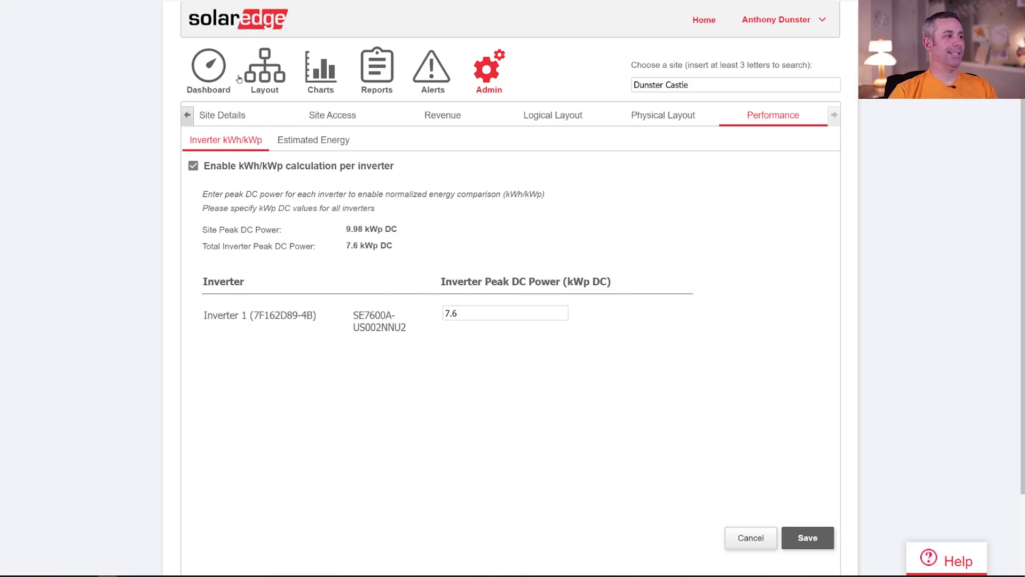
Return to the Dunster Castle site dashboard from the Performance settings
left_click(210, 70)
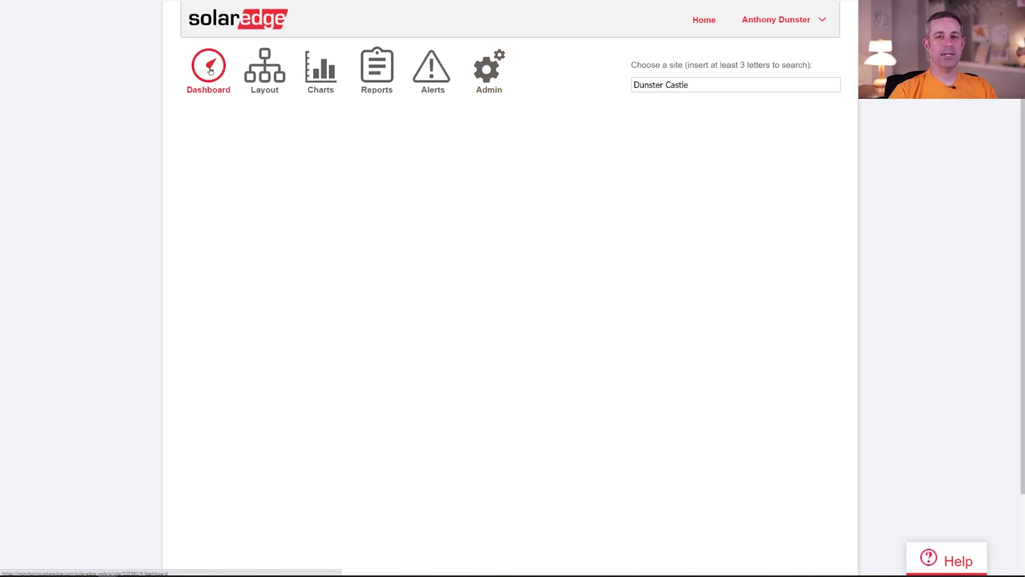